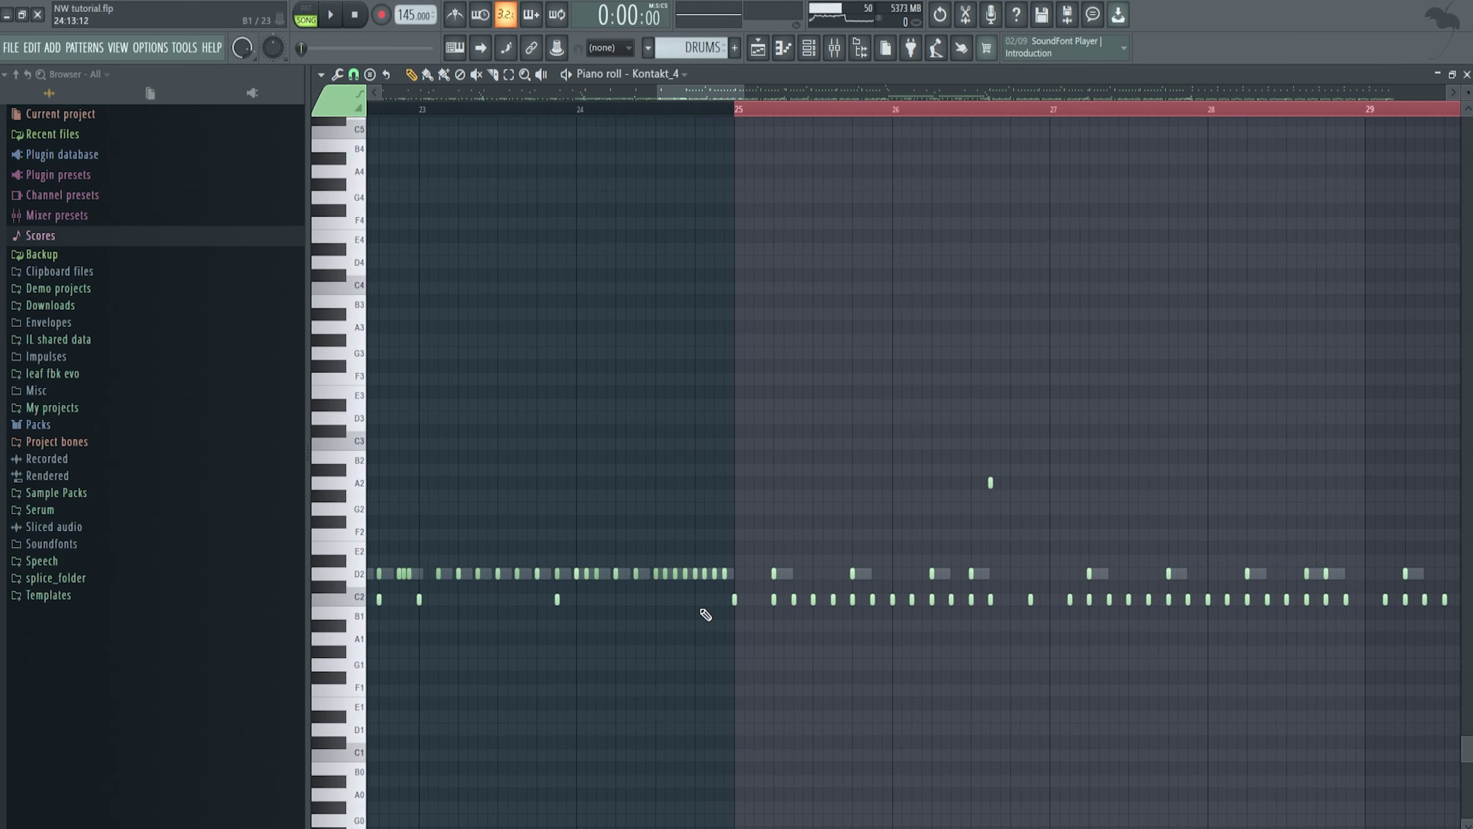
Switch playback to pattern mode and play the drum pattern from just before bar 25.
{"action": "left_click_drag", "start_coordinate": [708, 605], "coordinate": [996, 616]}
{"action": "left_click", "coordinate": [306, 15]}
{"action": "left_click", "coordinate": [676, 110]}
{"action": "key", "text": "space"}
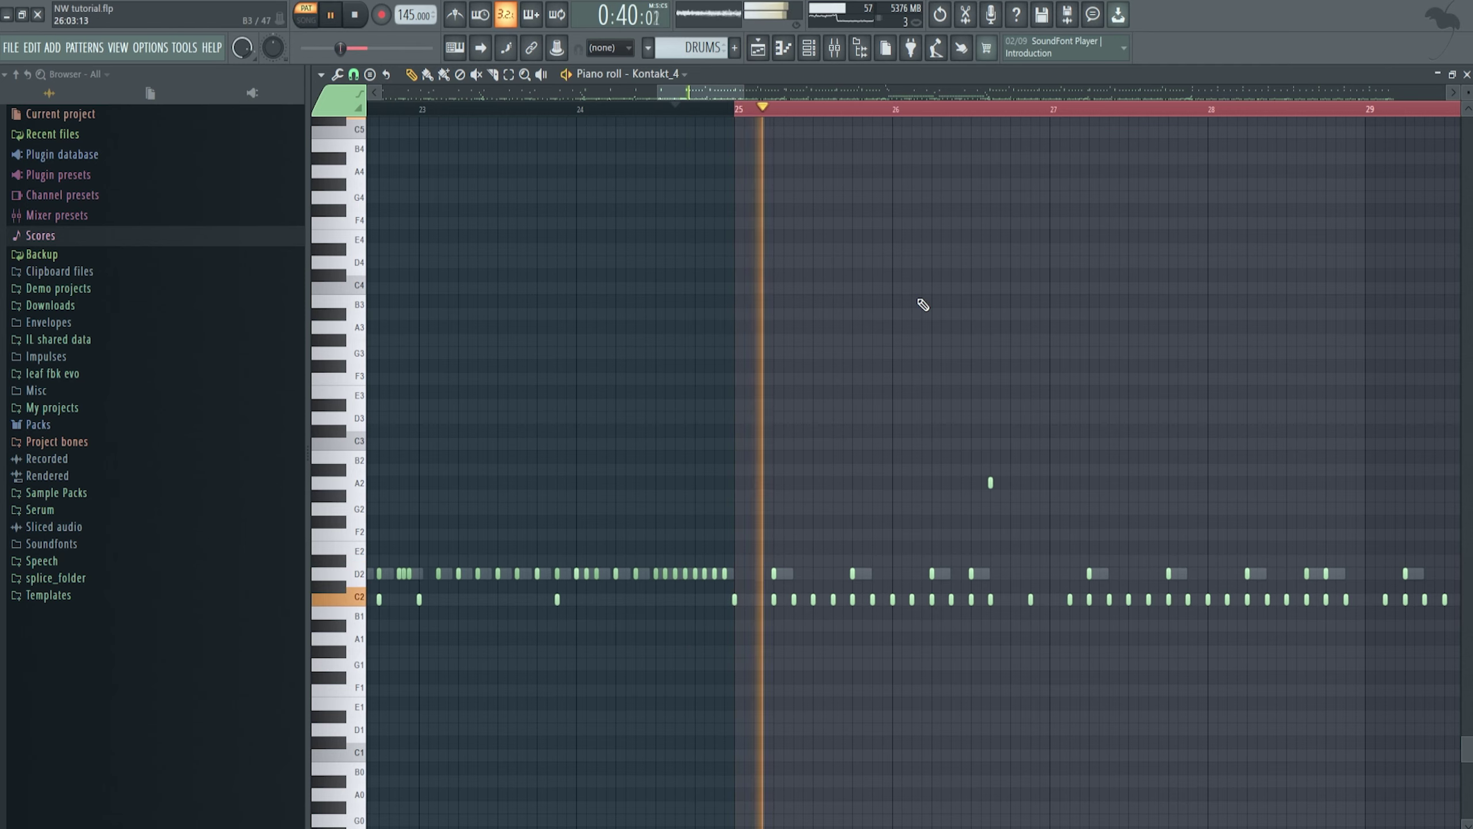
{"action": "left_click_drag", "start_coordinate": [923, 304], "coordinate": [744, 333]}
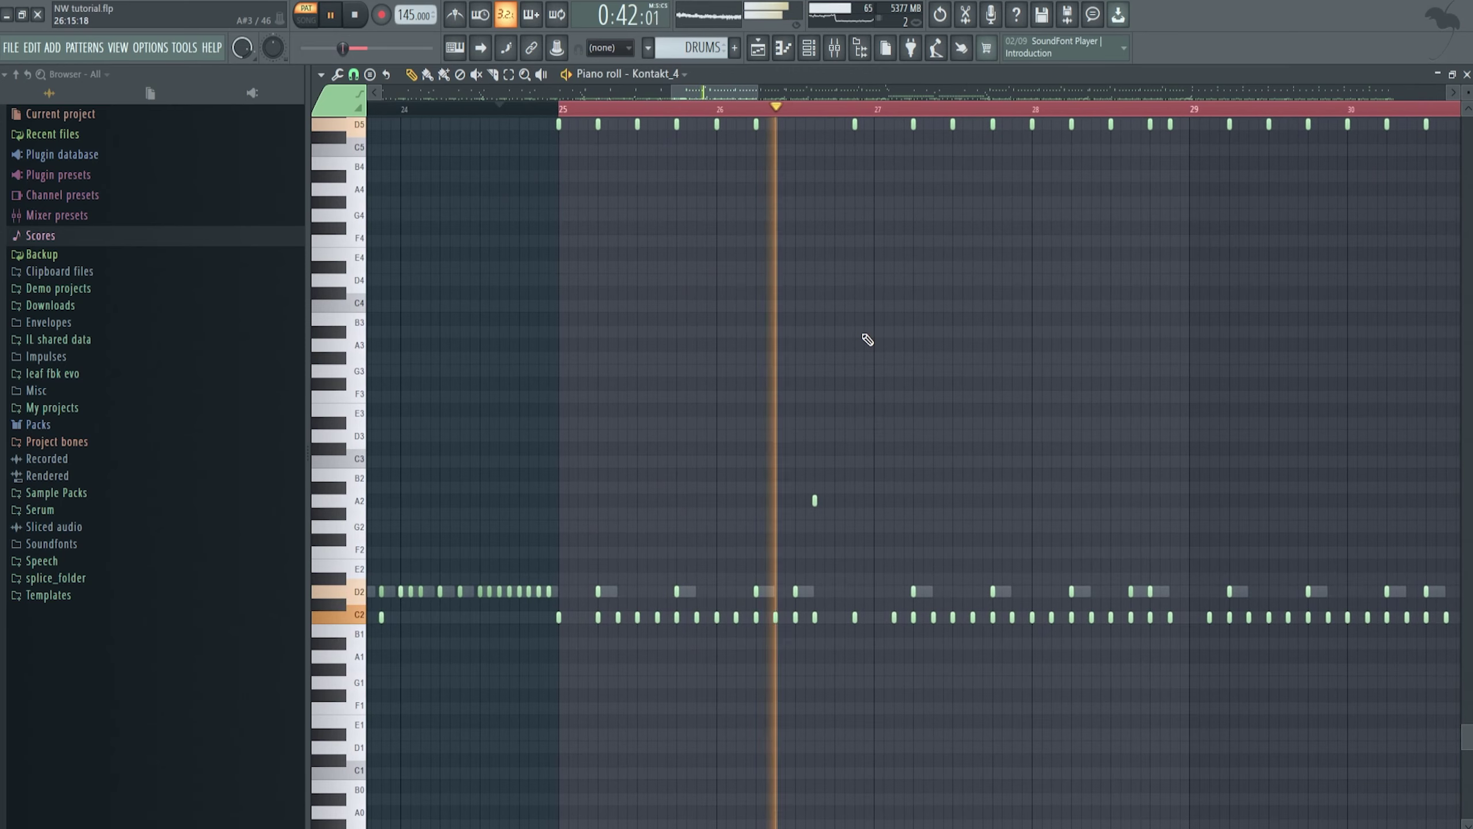
{"action": "left_click_drag", "start_coordinate": [864, 335], "coordinate": [809, 345]}
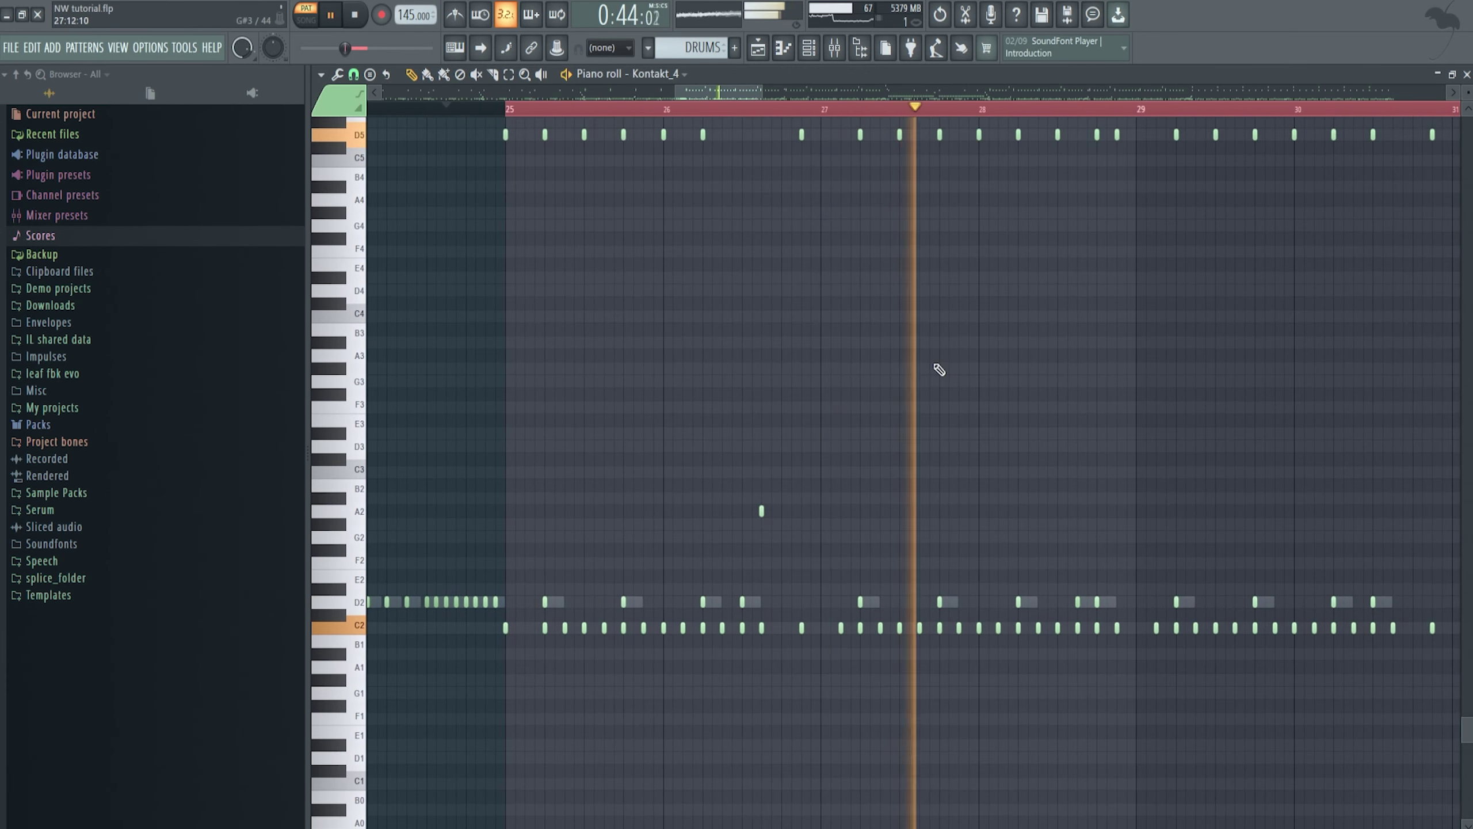
{"action": "key", "text": "space"}
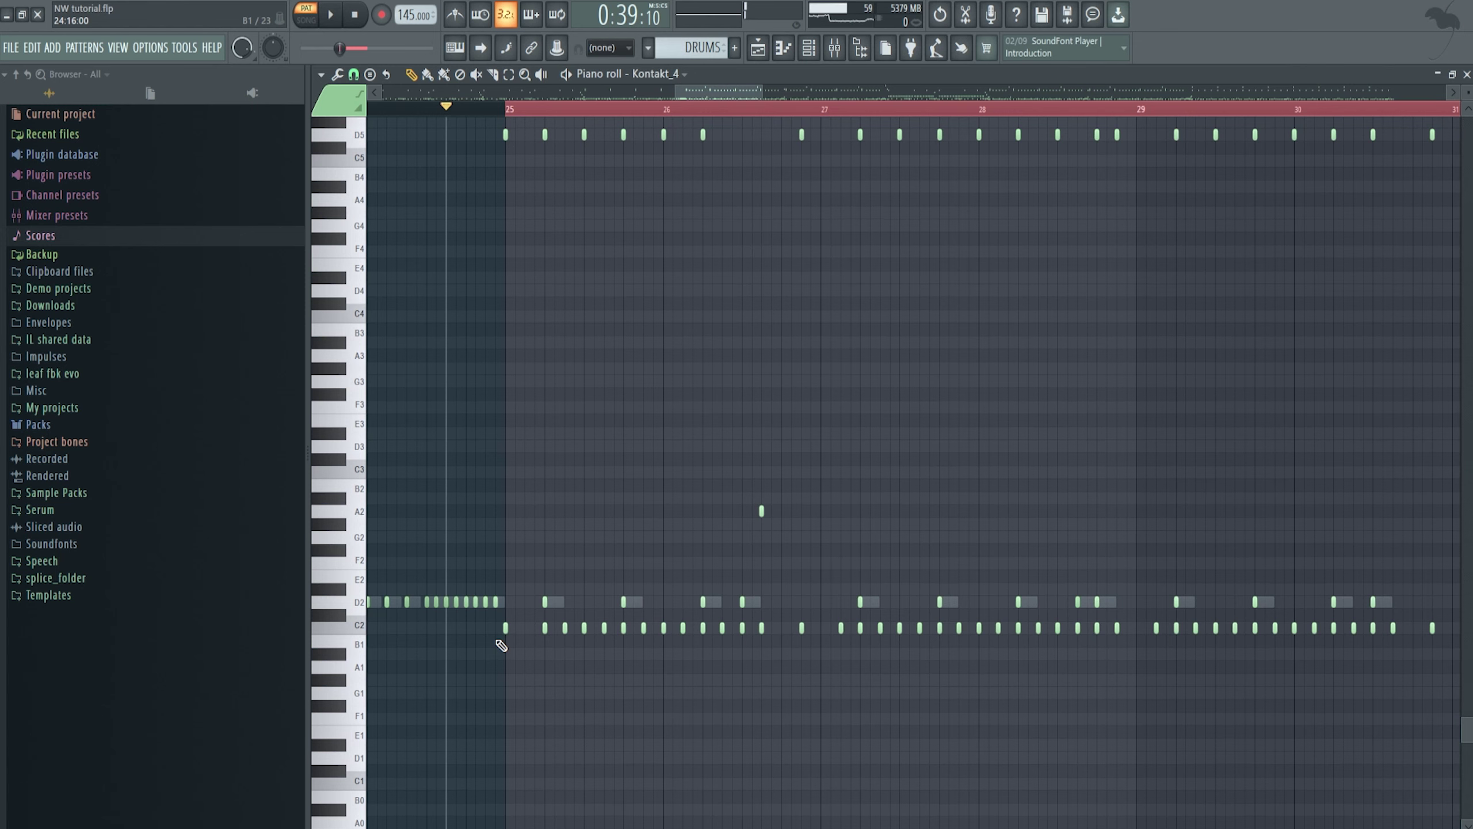
Examine the upper and lower rows of the drum pattern across bars 25 to 40.
{"action": "scroll", "coordinate": [500, 643], "scroll_direction": "up", "scroll_amount": 4}
{"action": "mouse_move", "coordinate": [469, 324]}
{"action": "left_mouse_down"}
{"action": "mouse_move", "coordinate": [709, 353]}
{"action": "mouse_move", "coordinate": [756, 337]}
{"action": "mouse_move", "coordinate": [1084, 348]}
{"action": "left_mouse_up"}
{"action": "left_click_drag", "start_coordinate": [724, 131], "coordinate": [799, 181]}
{"action": "left_click_drag", "start_coordinate": [455, 233], "coordinate": [932, 302]}
{"action": "scroll", "coordinate": [878, 586], "scroll_direction": "down", "scroll_amount": 2}
{"action": "scroll", "coordinate": [928, 559], "scroll_direction": "down", "scroll_amount": 3, "text": "ctrl"}
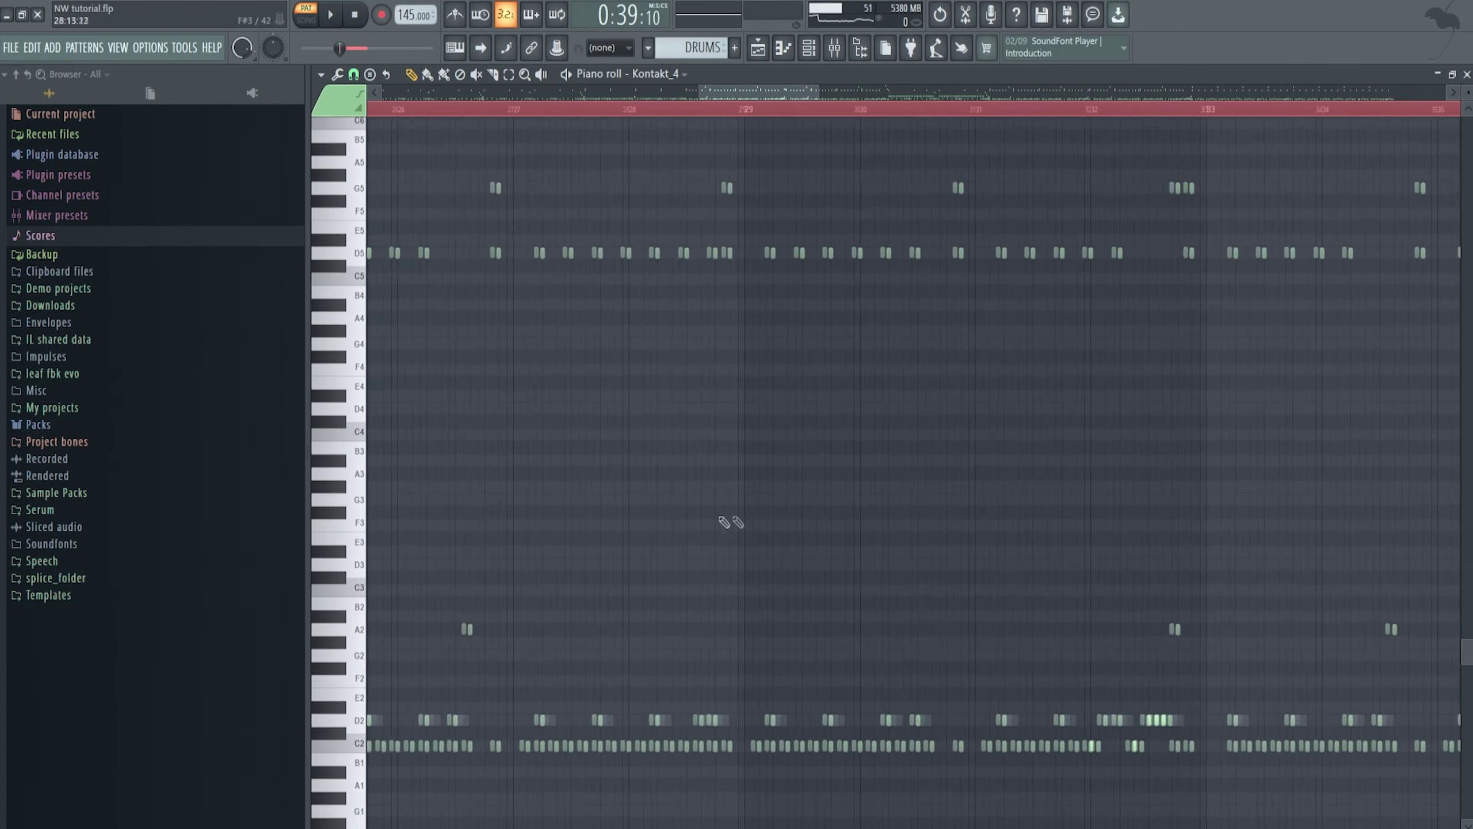
{"action": "scroll", "coordinate": [699, 531], "scroll_direction": "down", "scroll_amount": 2, "text": "ctrl"}
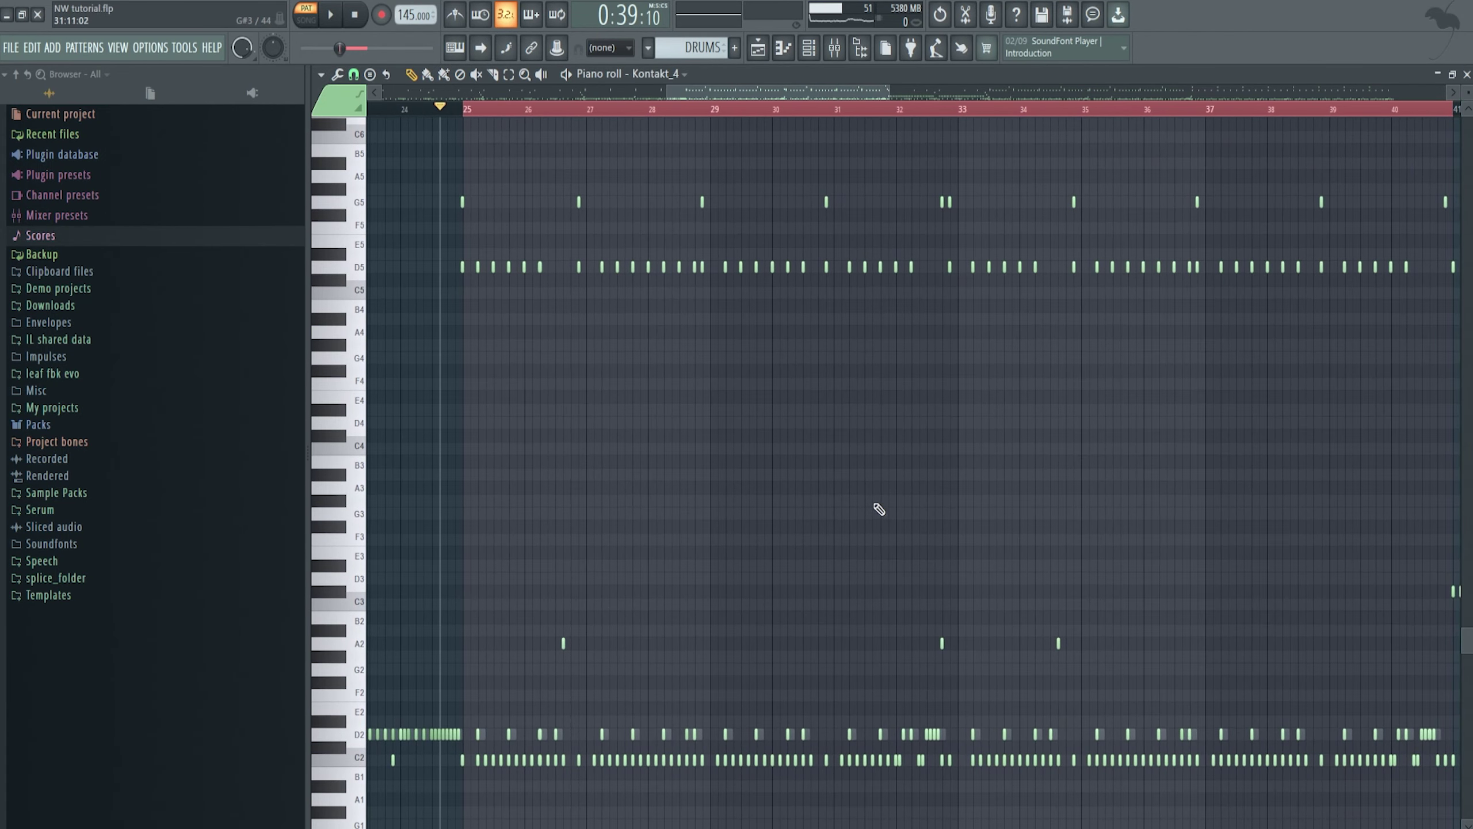
{"action": "left_click_drag", "start_coordinate": [875, 504], "coordinate": [840, 516]}
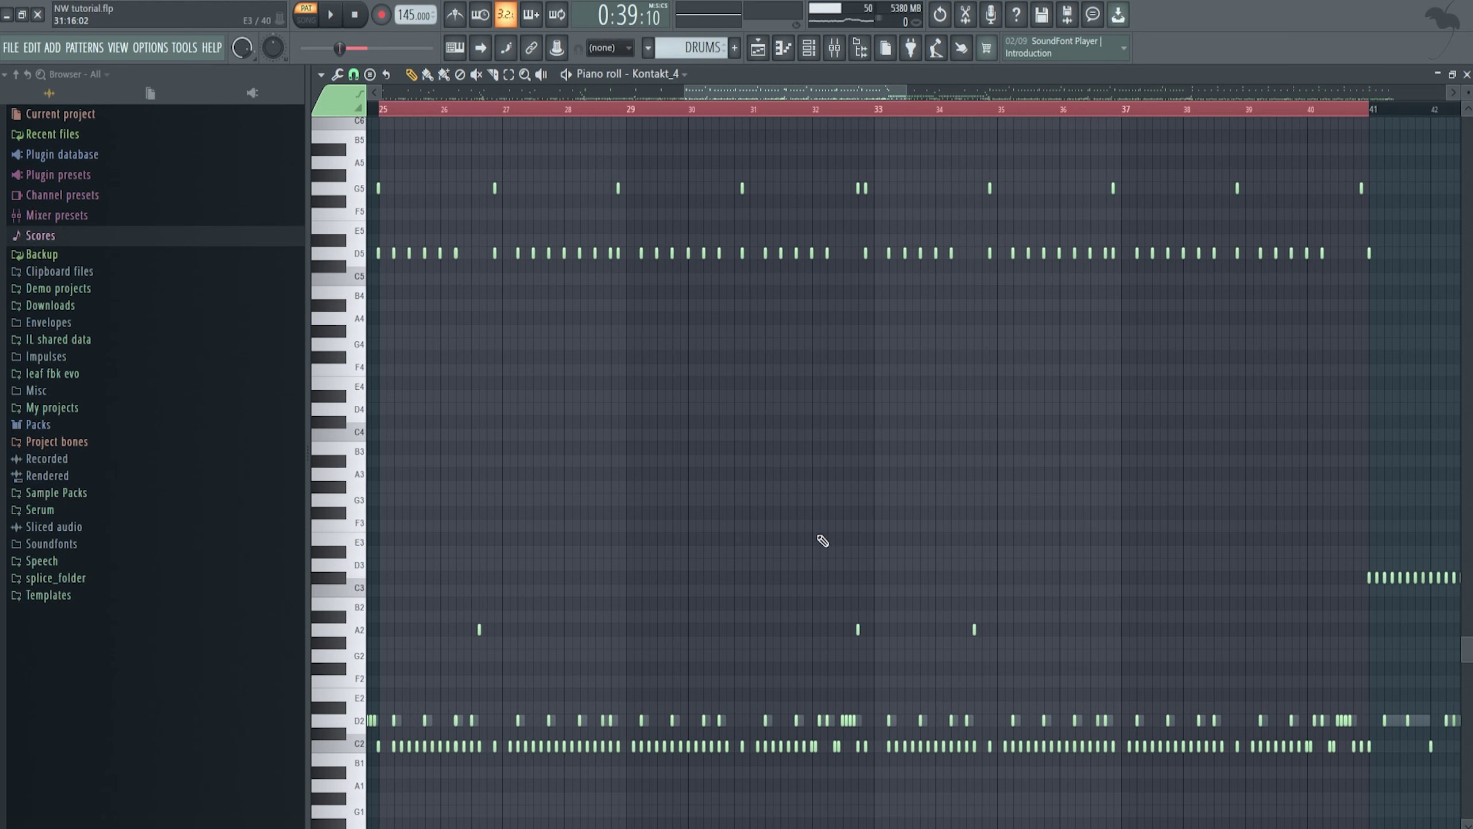
{"action": "left_click_drag", "start_coordinate": [980, 595], "coordinate": [1056, 573]}
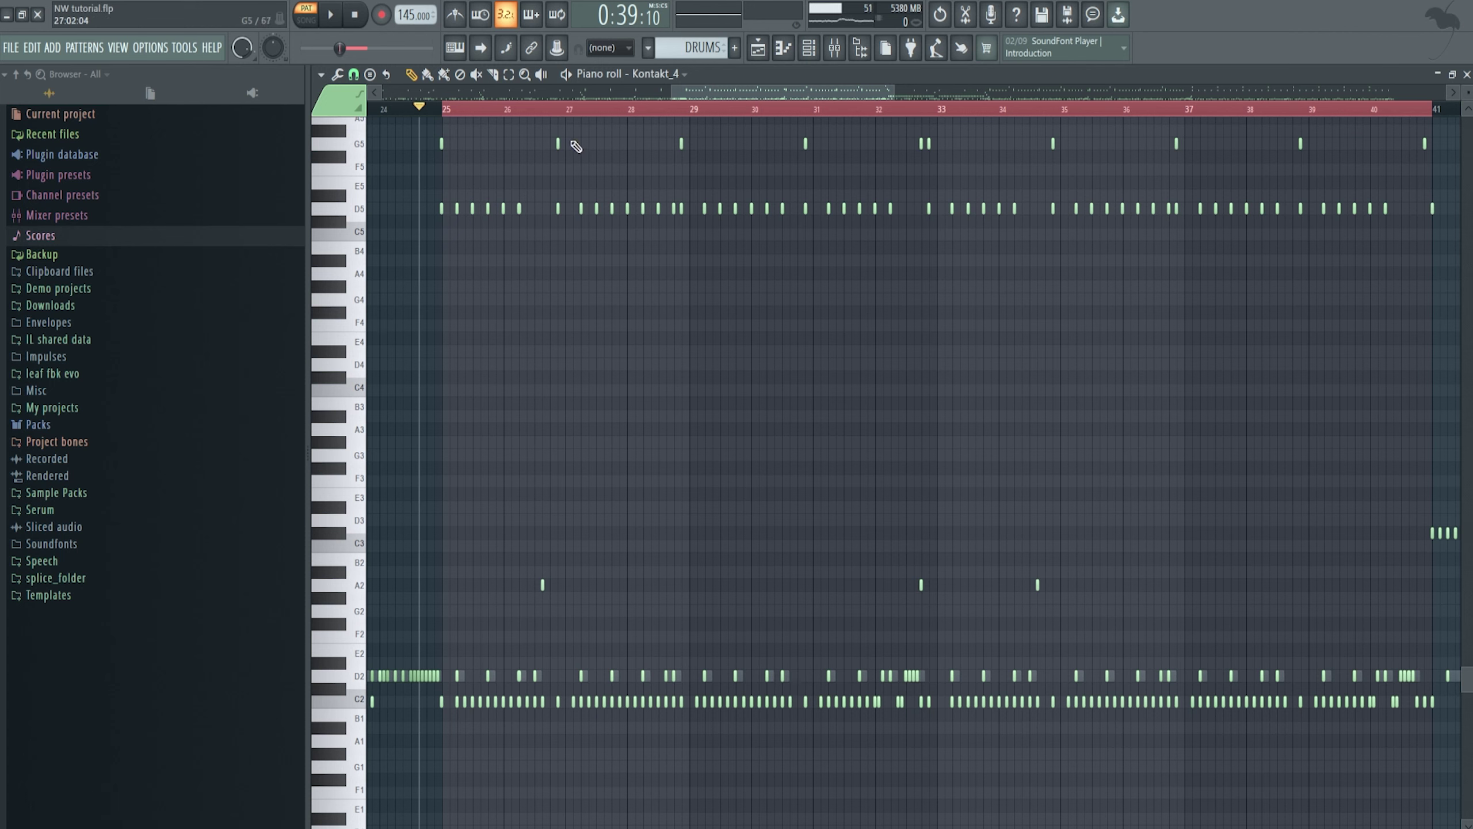
Play the drum pattern from the start of bar 25 and inspect the notes up to the E6 row.
{"action": "left_click", "coordinate": [463, 107]}
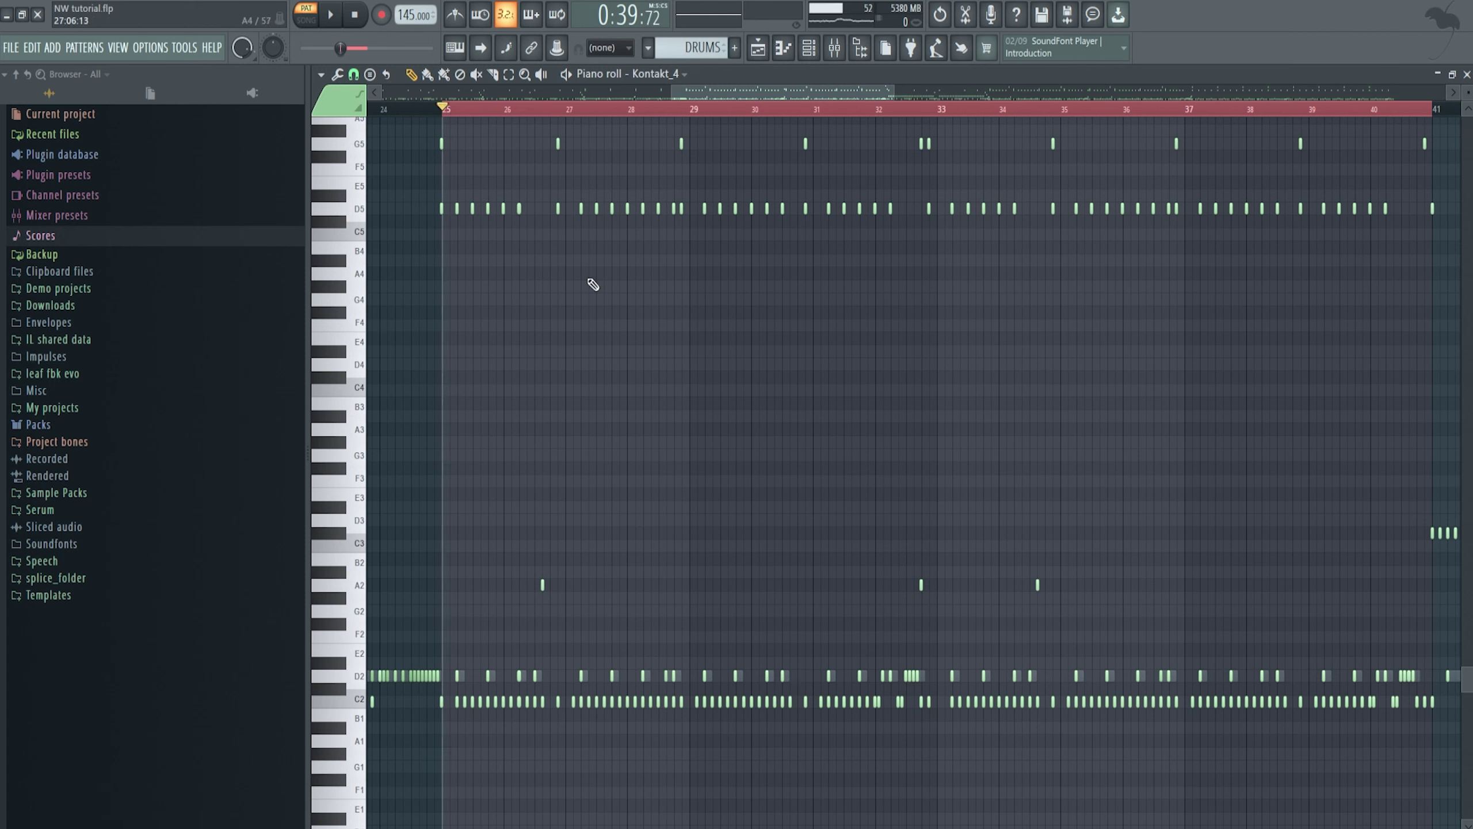
{"action": "key", "text": "space"}
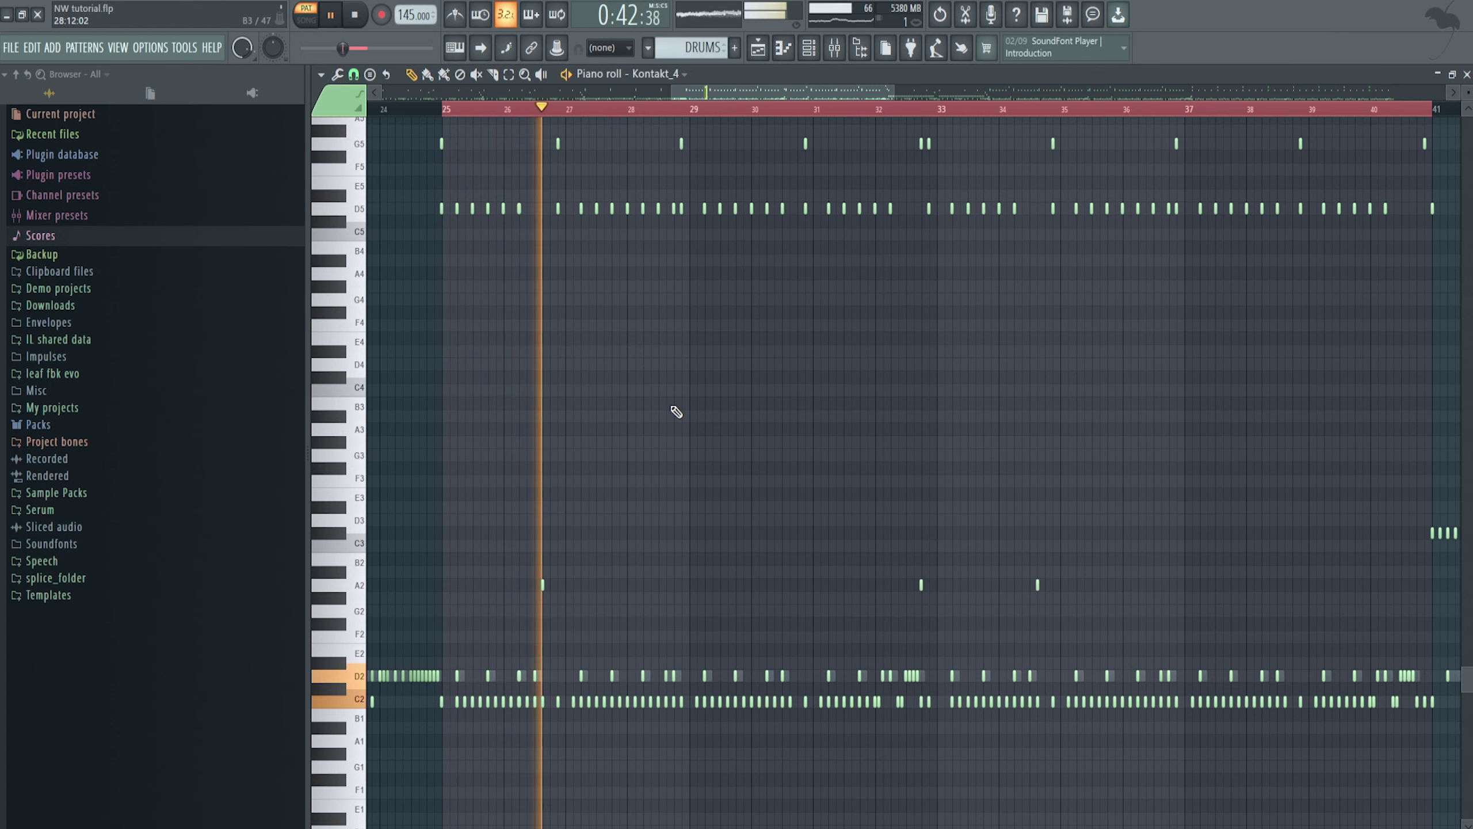
{"action": "key", "text": "space"}
{"action": "scroll", "coordinate": [600, 288], "scroll_direction": "up", "scroll_amount": 1}
{"action": "scroll", "coordinate": [576, 220], "scroll_direction": "up", "scroll_amount": 3}
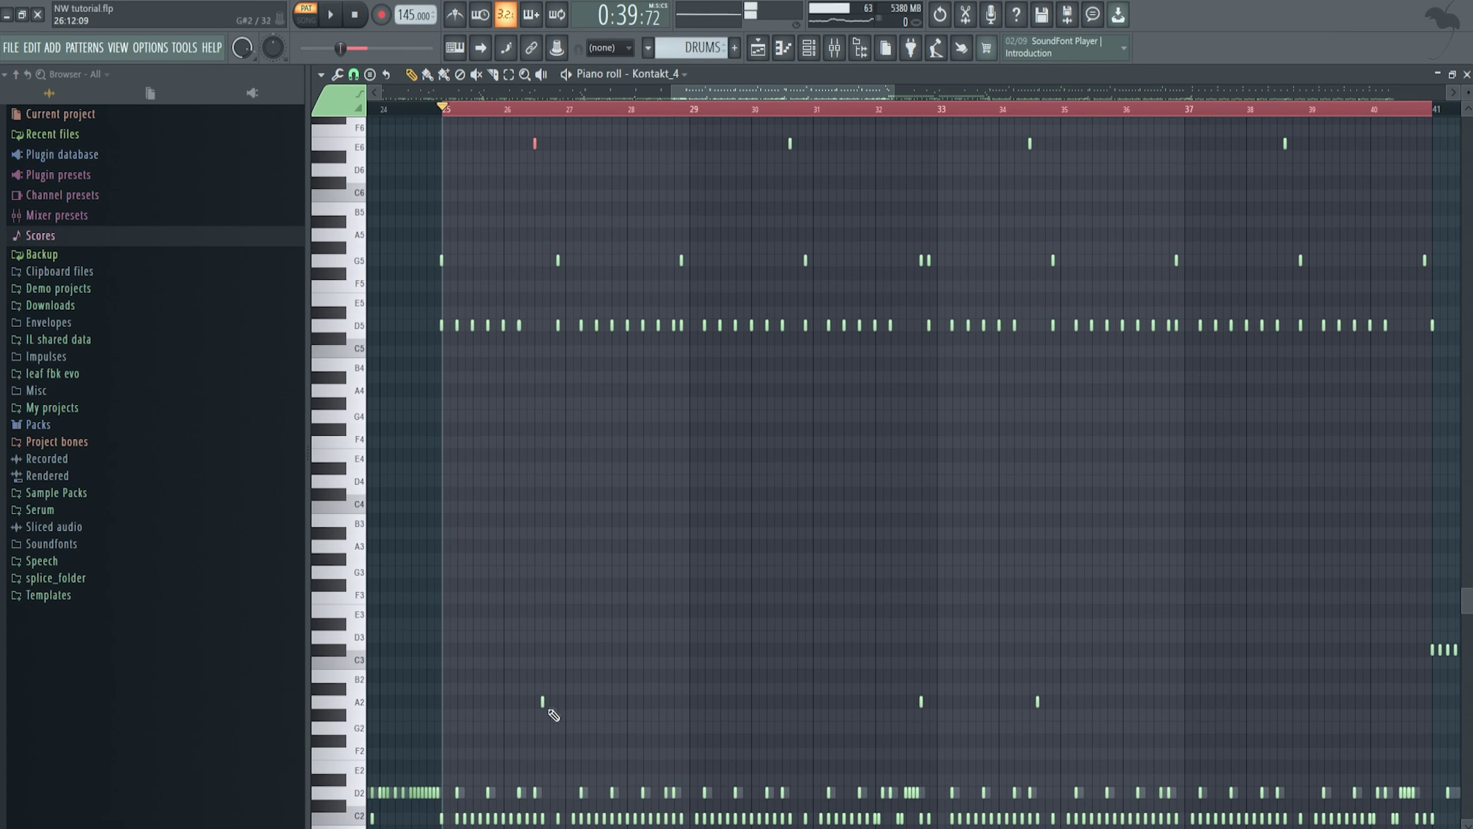
Play the drum pattern from just before bar 27.
{"action": "left_click", "coordinate": [562, 111]}
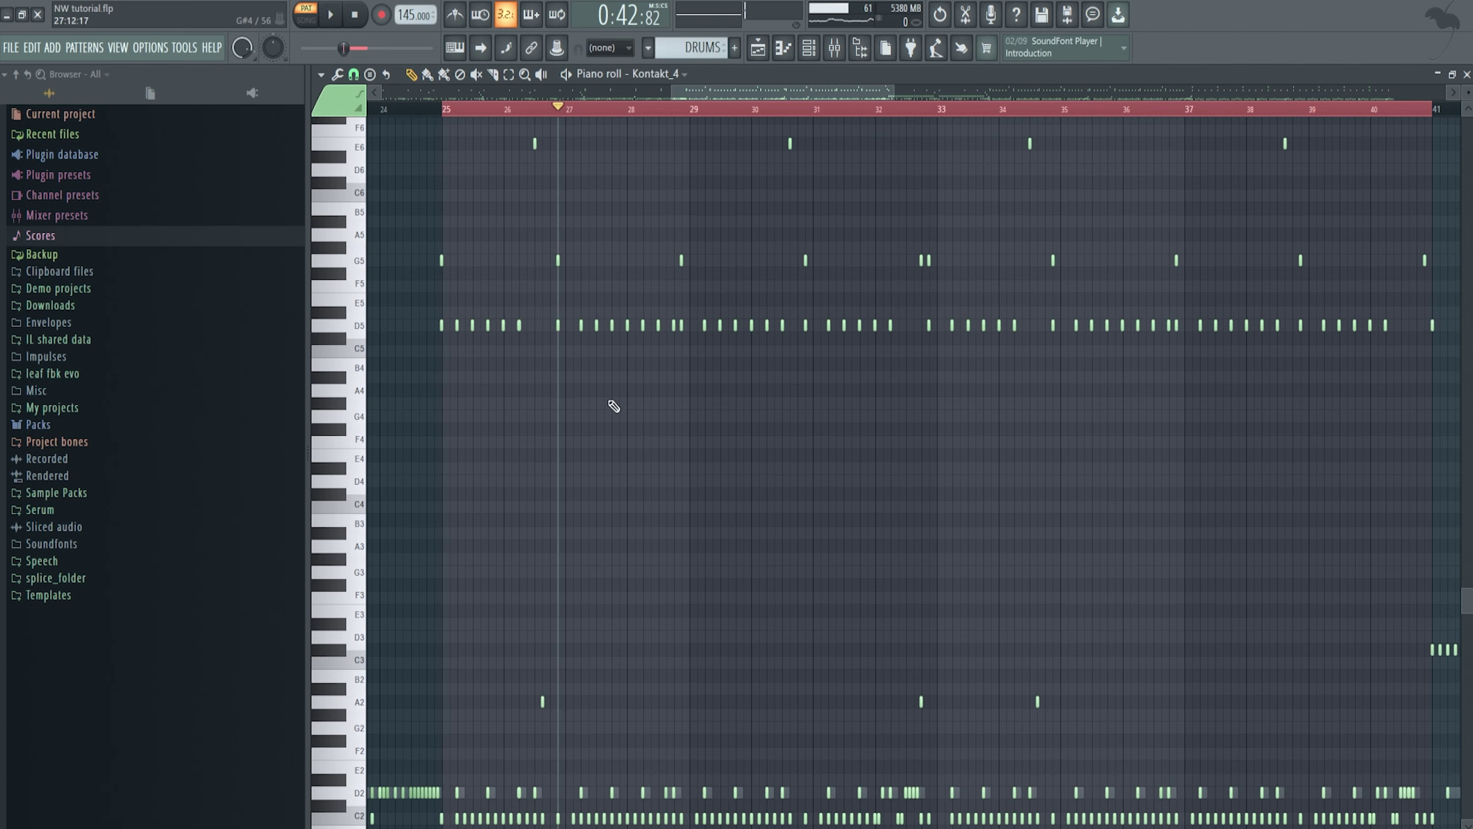
{"action": "key", "text": "space"}
{"action": "scroll", "coordinate": [701, 434], "scroll_direction": "down", "scroll_amount": 3}
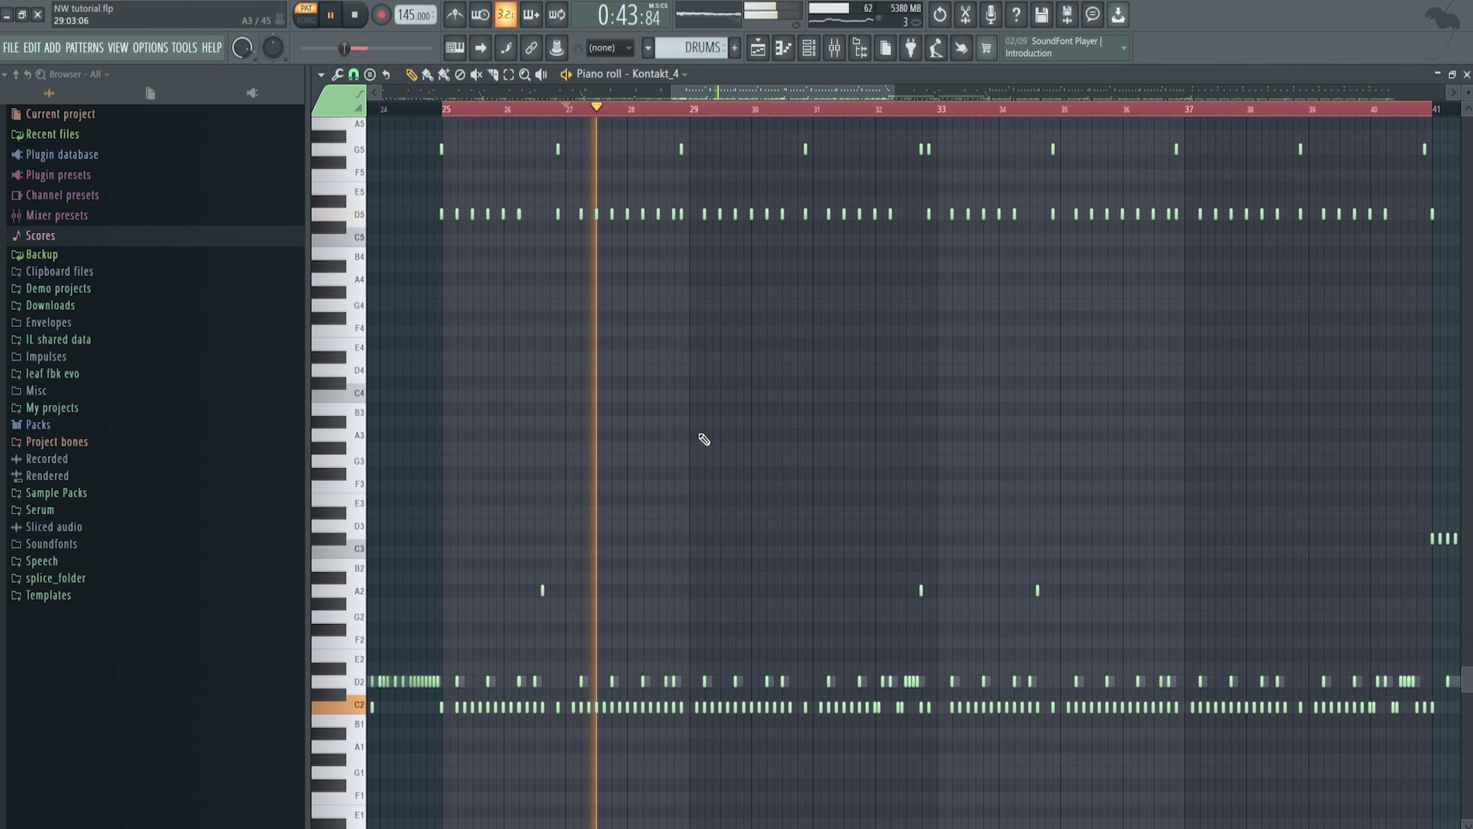
{"action": "key", "text": "space"}
Play the drum pattern from about bar 31 through the fill before bar 33.
{"action": "left_click_drag", "start_coordinate": [789, 502], "coordinate": [656, 480]}
{"action": "left_click", "coordinate": [684, 113]}
{"action": "key", "text": "space"}
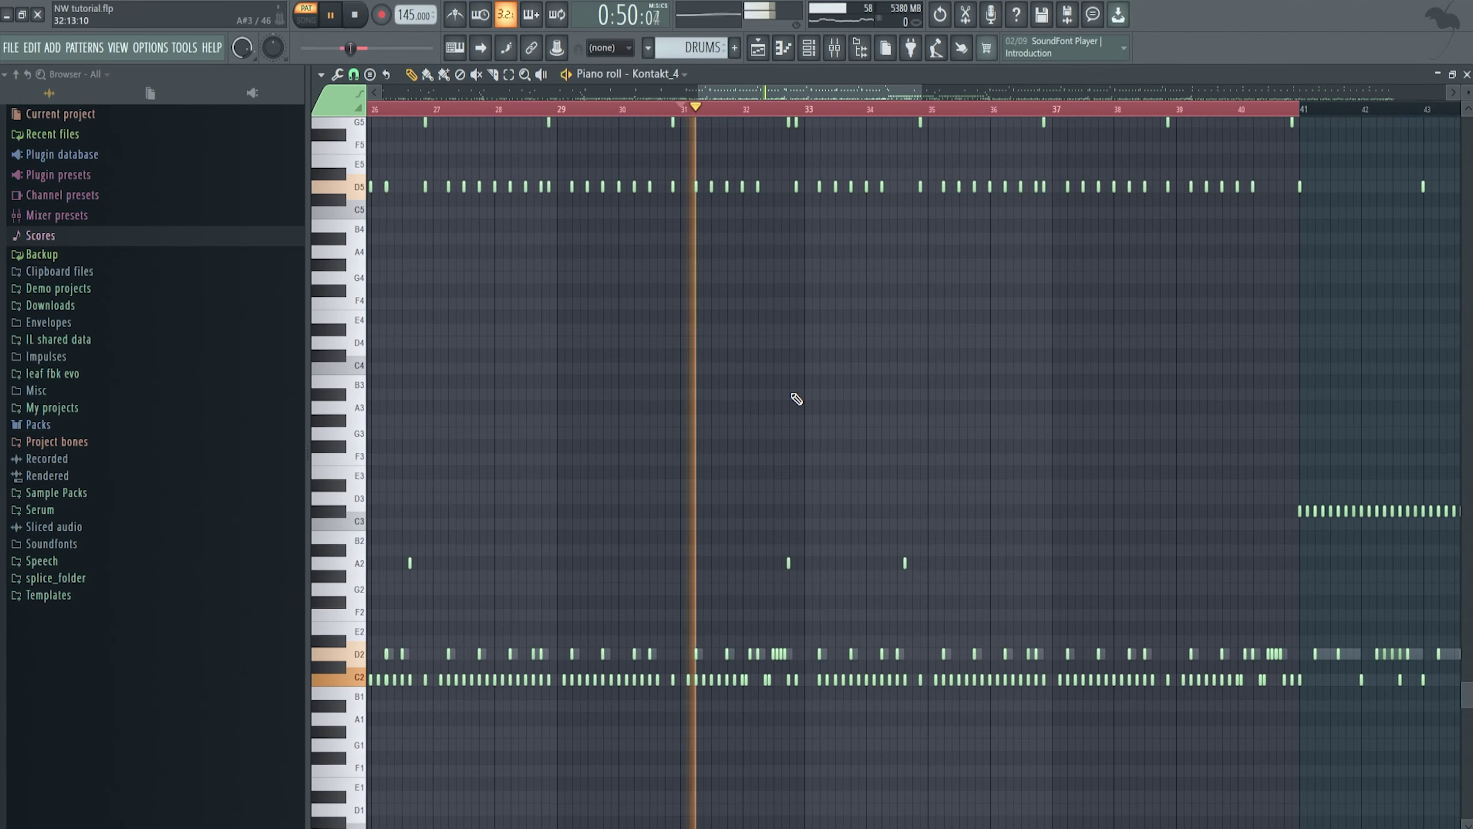
{"action": "left_click_drag", "start_coordinate": [793, 398], "coordinate": [750, 421]}
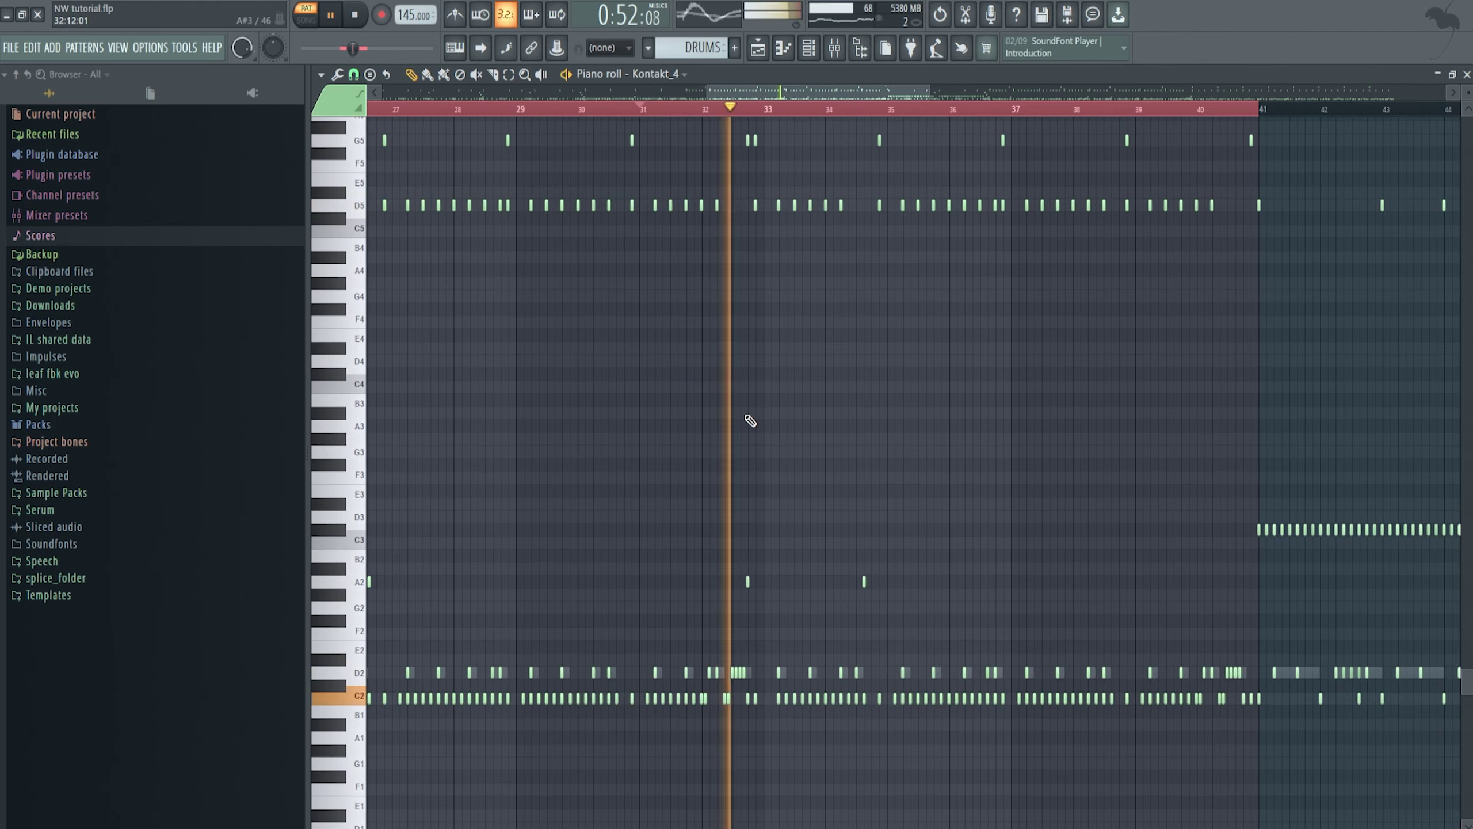
{"action": "key", "text": "space"}
Examine the drum notes in the section from bar 41 to bar 49, including the repeated hits near C3.
{"action": "scroll", "coordinate": [763, 418], "scroll_direction": "down", "scroll_amount": 4}
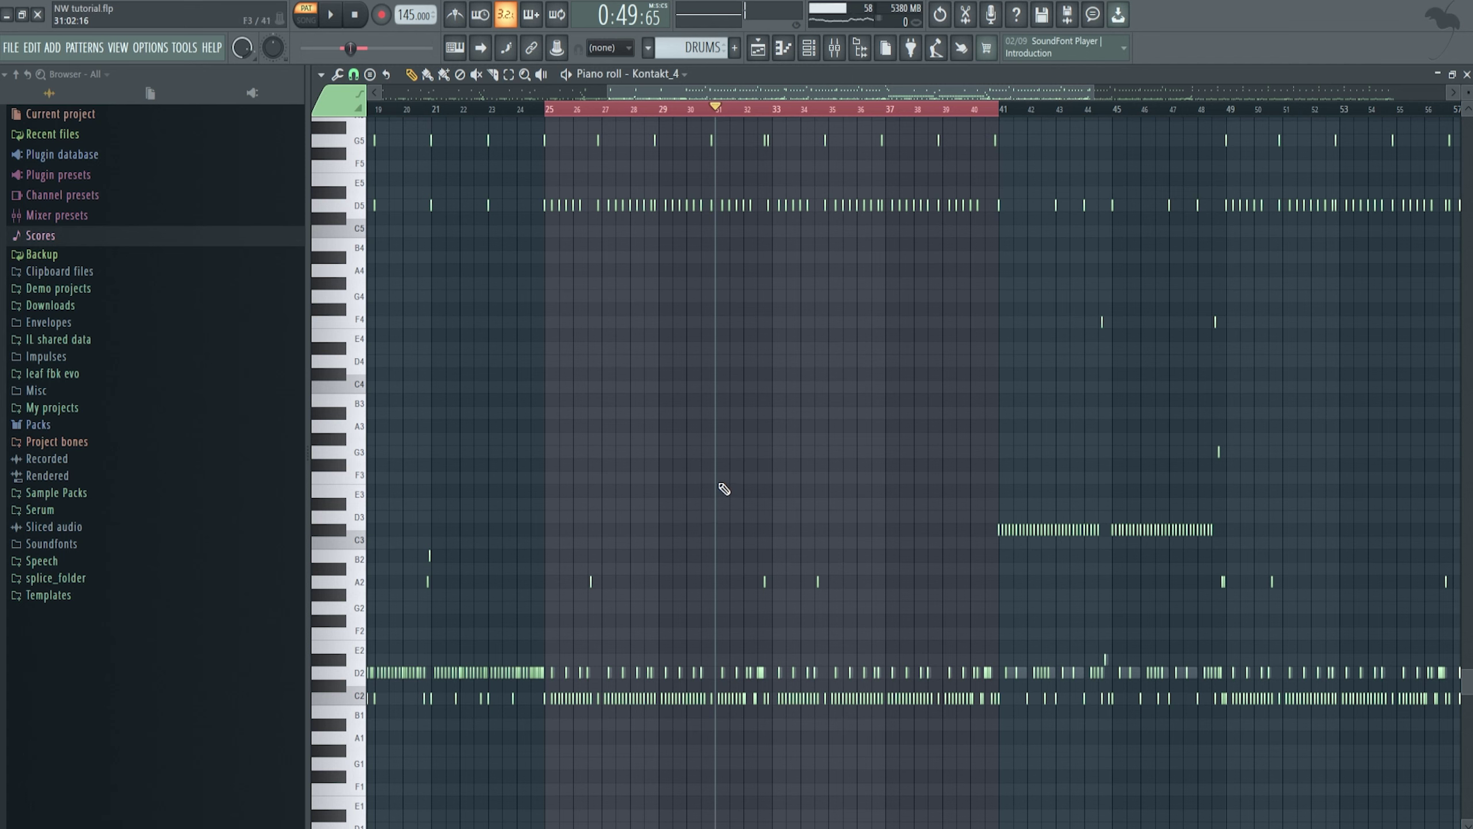
{"action": "left_click_drag", "start_coordinate": [724, 489], "coordinate": [741, 514]}
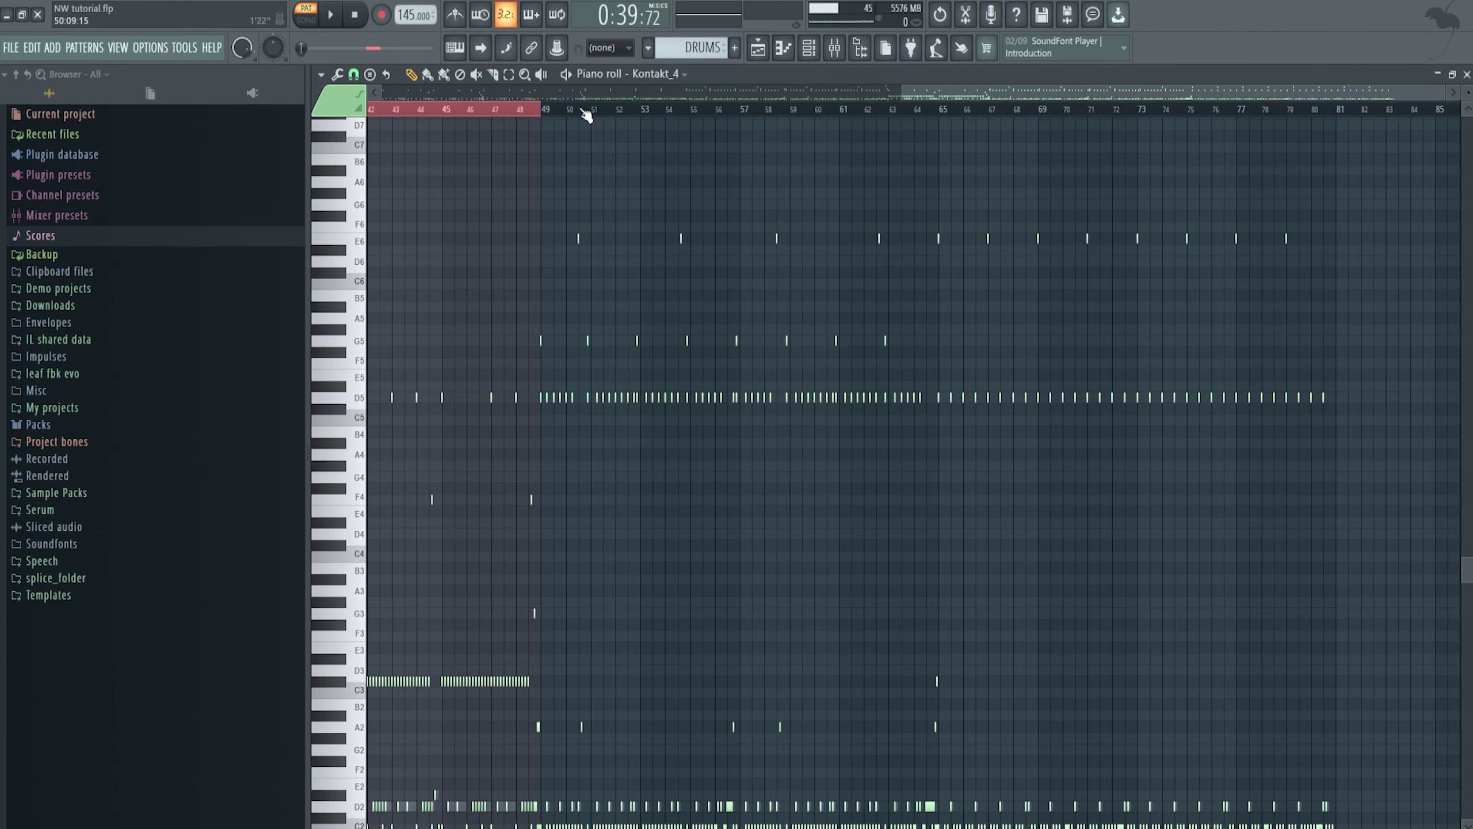
{"action": "scroll", "coordinate": [587, 116], "scroll_direction": "down", "scroll_amount": 3}
{"action": "scroll", "coordinate": [905, 123], "scroll_direction": "up", "scroll_amount": 5}
{"action": "left_click_drag", "start_coordinate": [905, 235], "coordinate": [788, 131]}
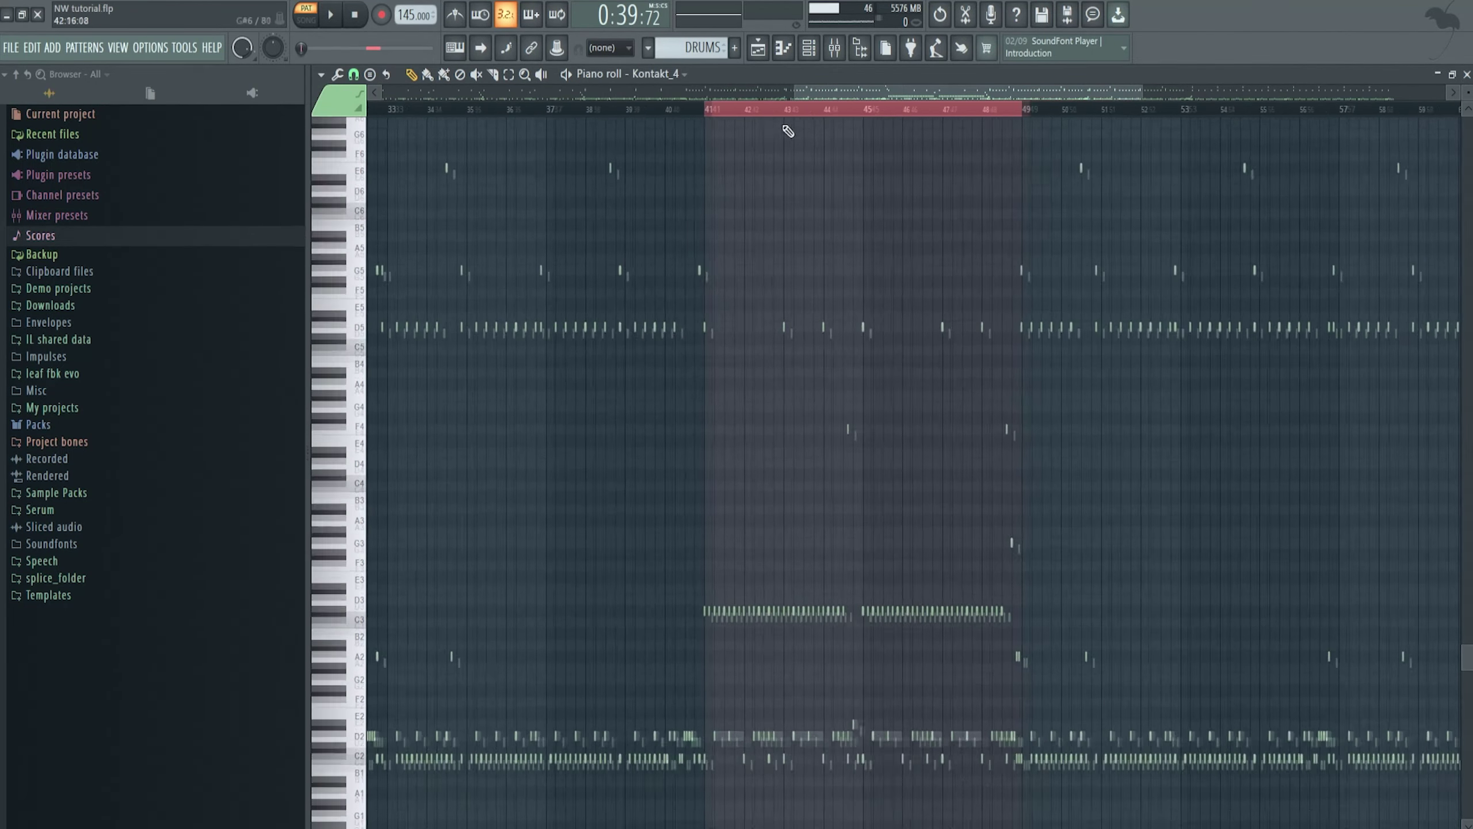
{"action": "scroll", "coordinate": [766, 115], "scroll_direction": "up", "scroll_amount": 3}
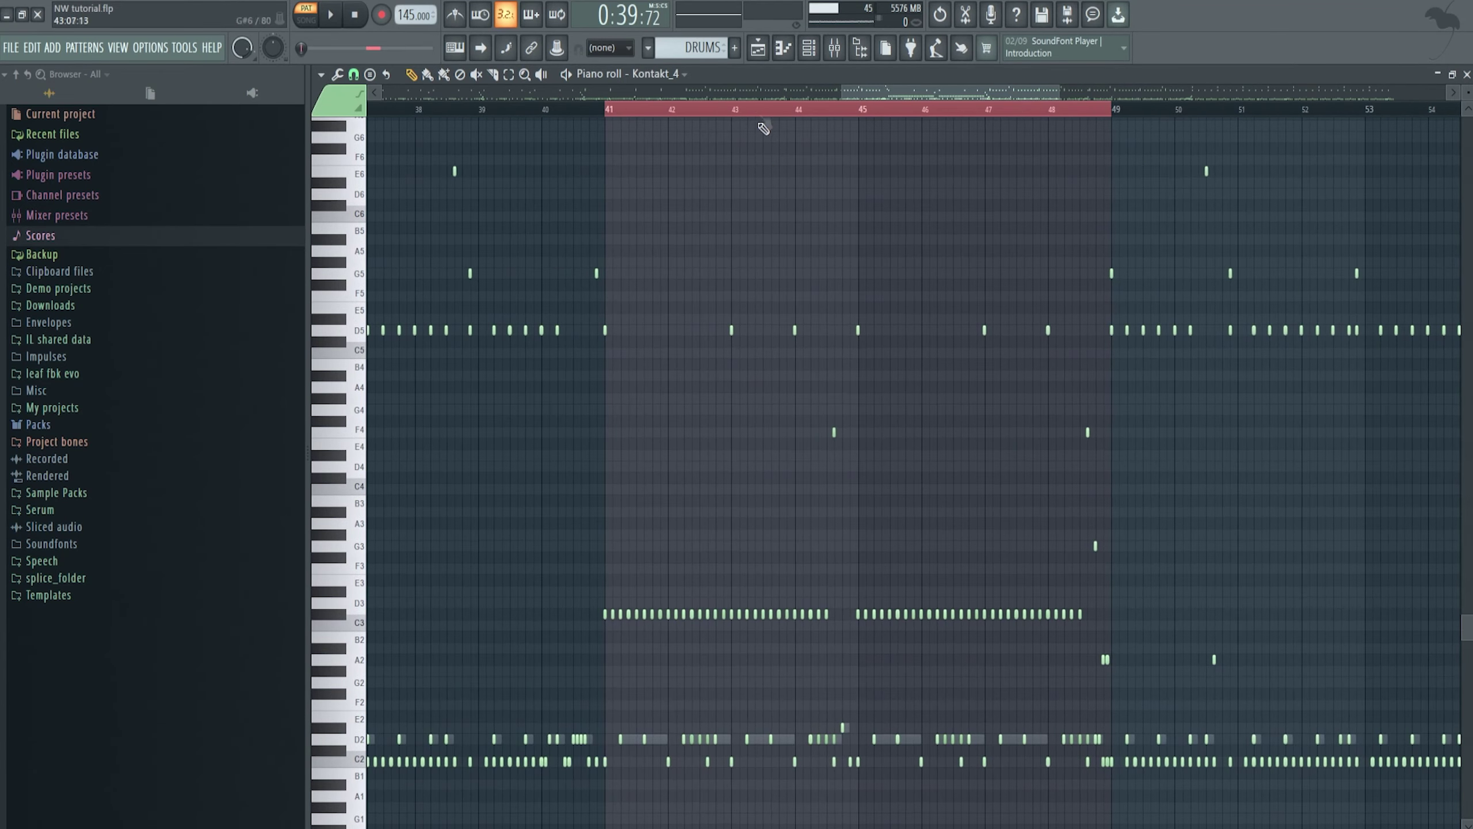
{"action": "left_click_drag", "start_coordinate": [764, 129], "coordinate": [821, 158]}
{"action": "left_click_drag", "start_coordinate": [1468, 92], "coordinate": [1467, 101]}
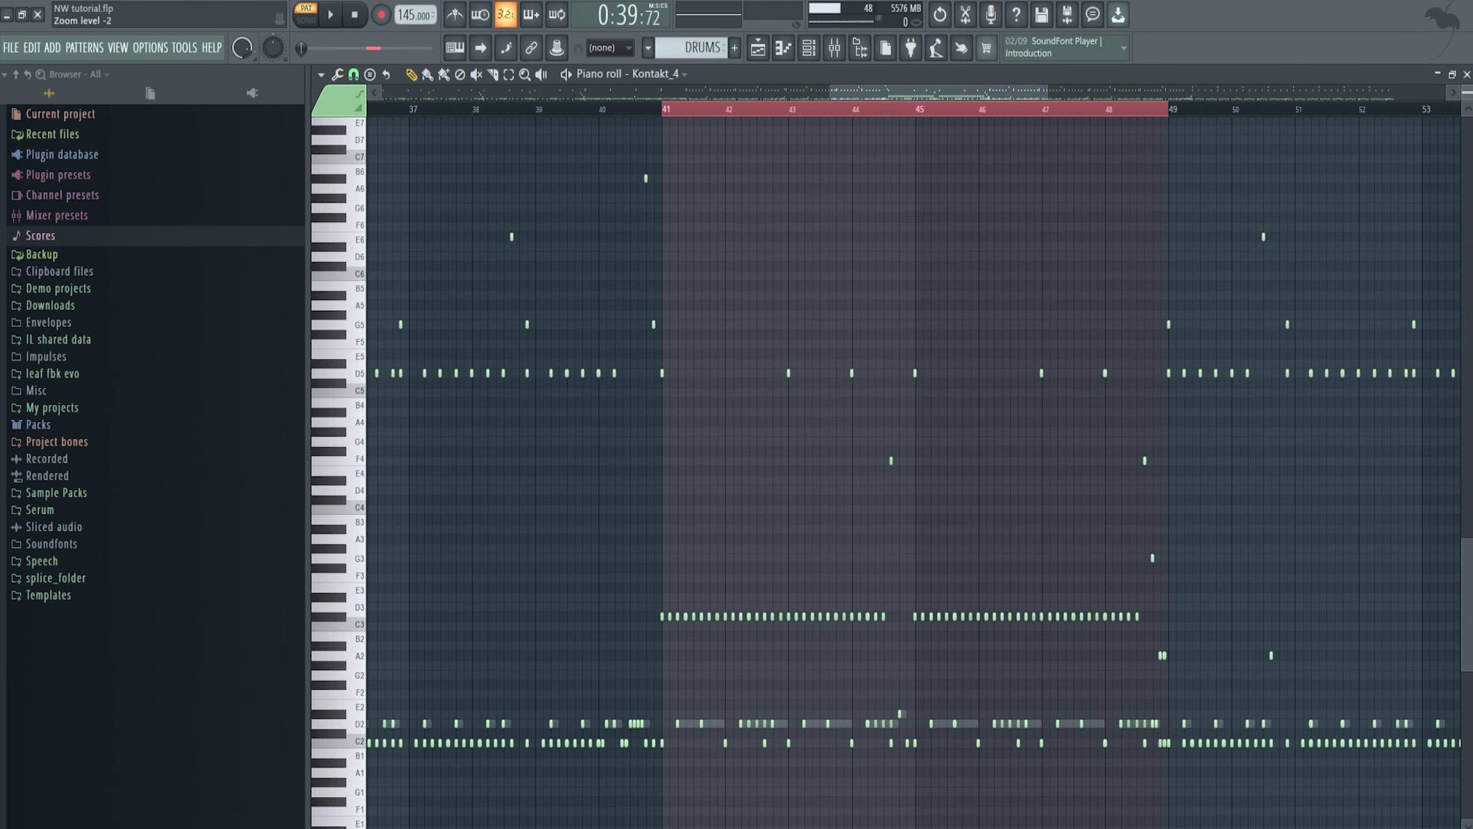
{"action": "scroll", "coordinate": [916, 402], "scroll_direction": "up", "scroll_amount": 2}
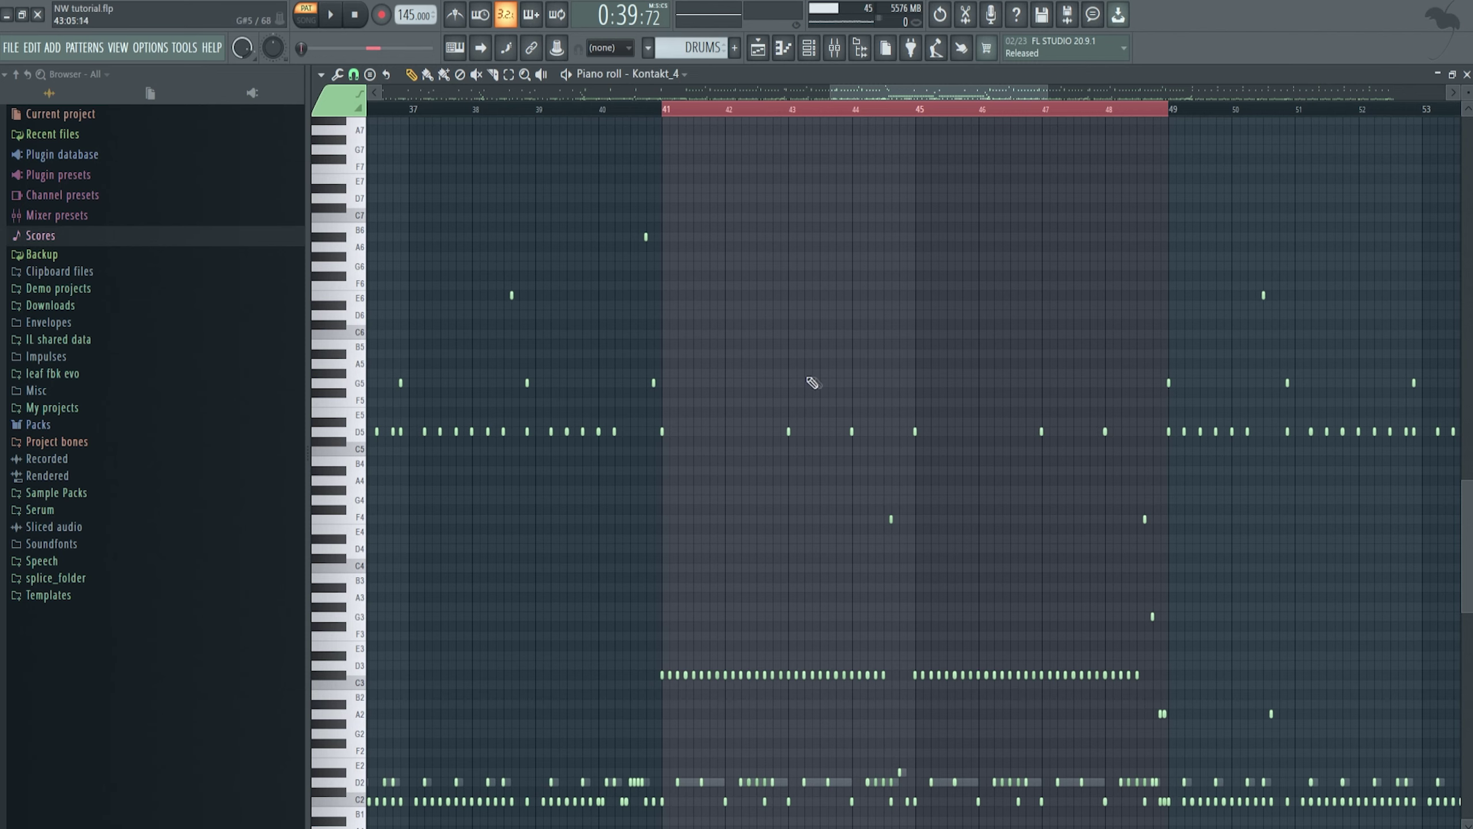
{"action": "scroll", "coordinate": [732, 637], "scroll_direction": "down", "scroll_amount": 1}
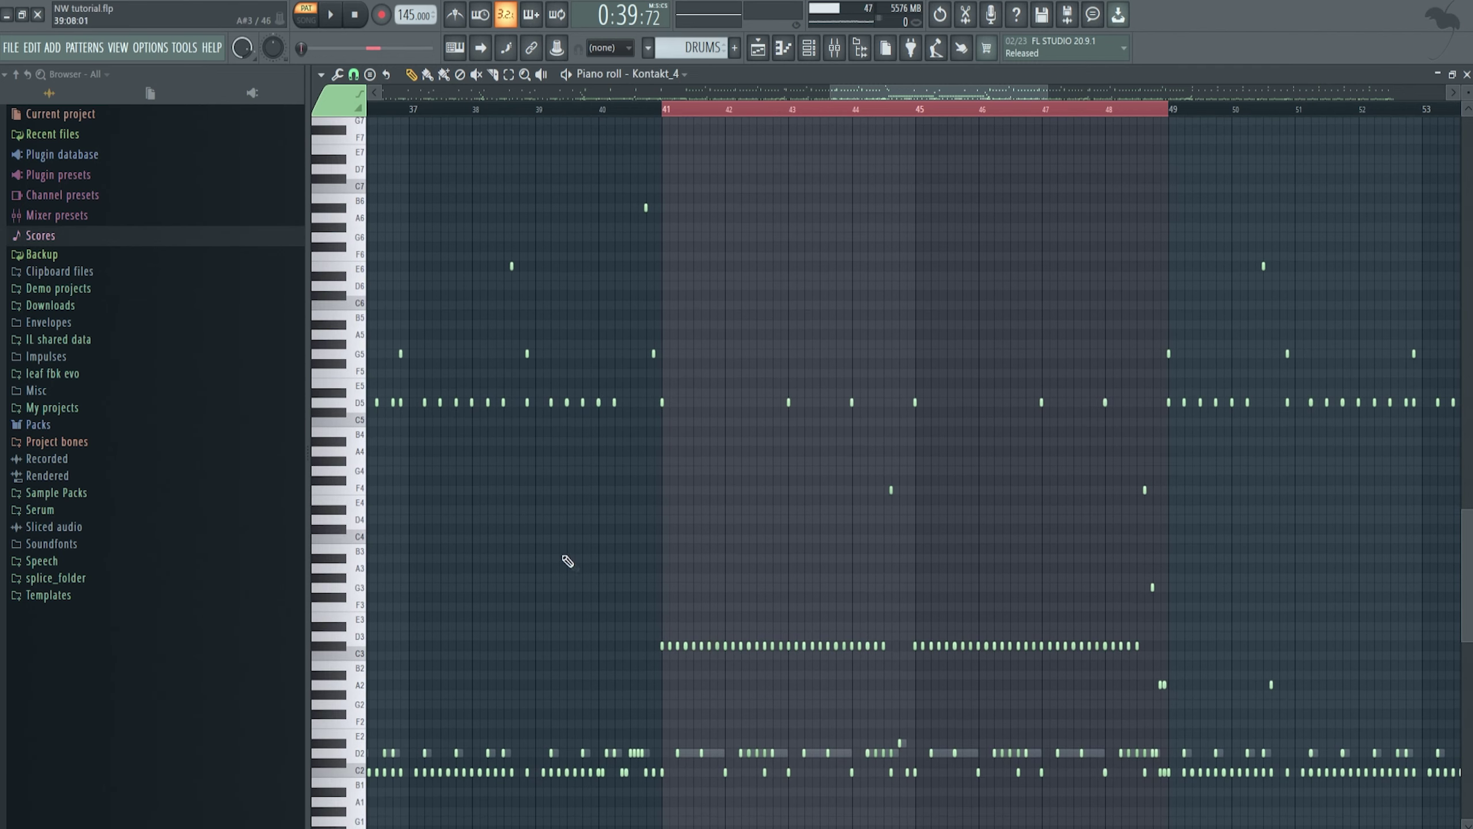
Go back to the beginning of the drum pattern and play its opening bars.
{"action": "left_click_drag", "start_coordinate": [416, 533], "coordinate": [1033, 562]}
{"action": "scroll", "coordinate": [1004, 551], "scroll_direction": "down", "scroll_amount": 3}
{"action": "scroll", "coordinate": [1004, 550], "scroll_direction": "down", "scroll_amount": 3}
{"action": "scroll", "coordinate": [882, 476], "scroll_direction": "down", "scroll_amount": 2}
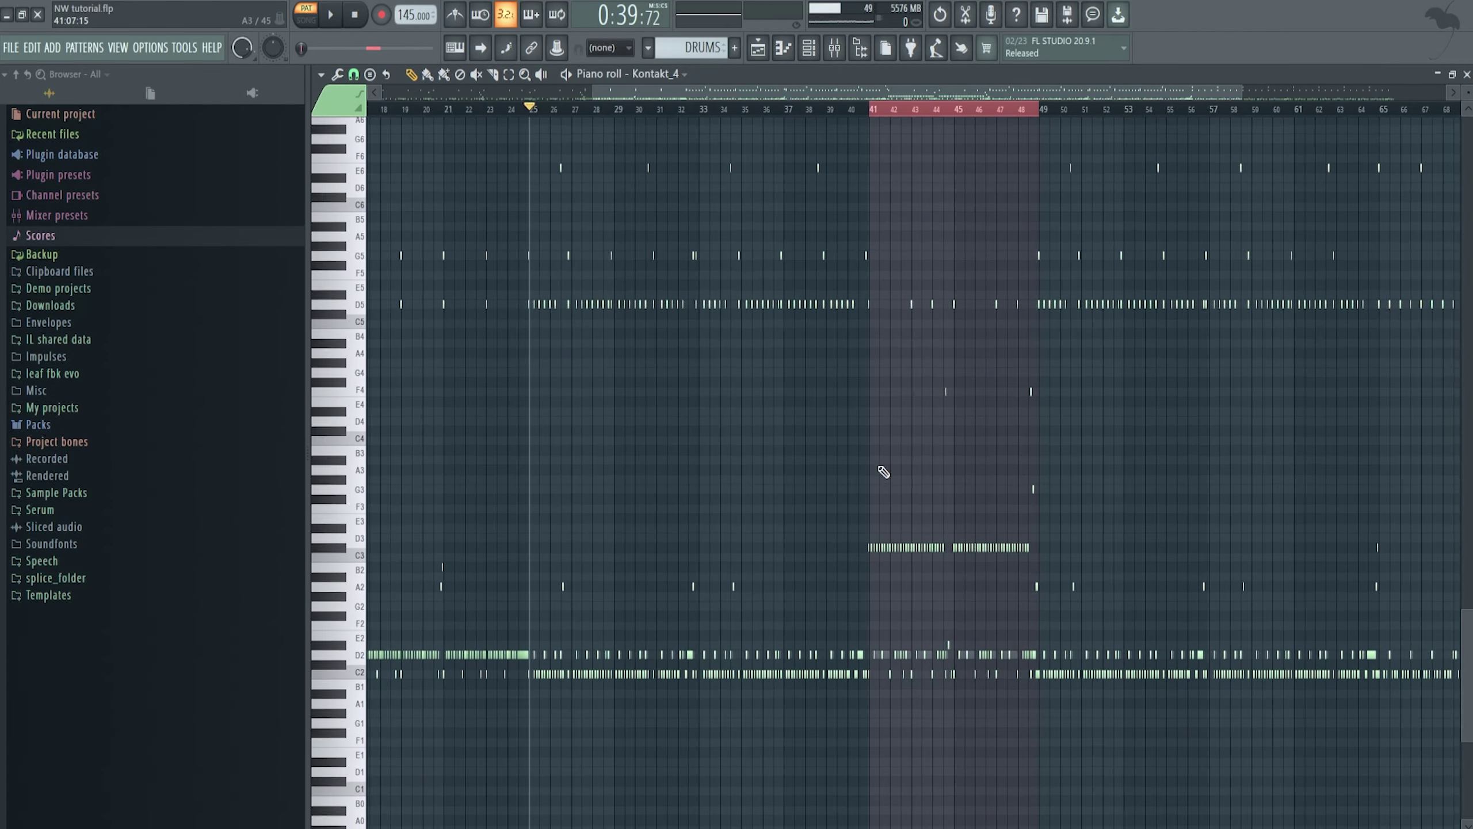
{"action": "scroll", "coordinate": [756, 470], "scroll_direction": "left", "scroll_amount": 5}
{"action": "scroll", "coordinate": [796, 401], "scroll_direction": "up", "scroll_amount": 1}
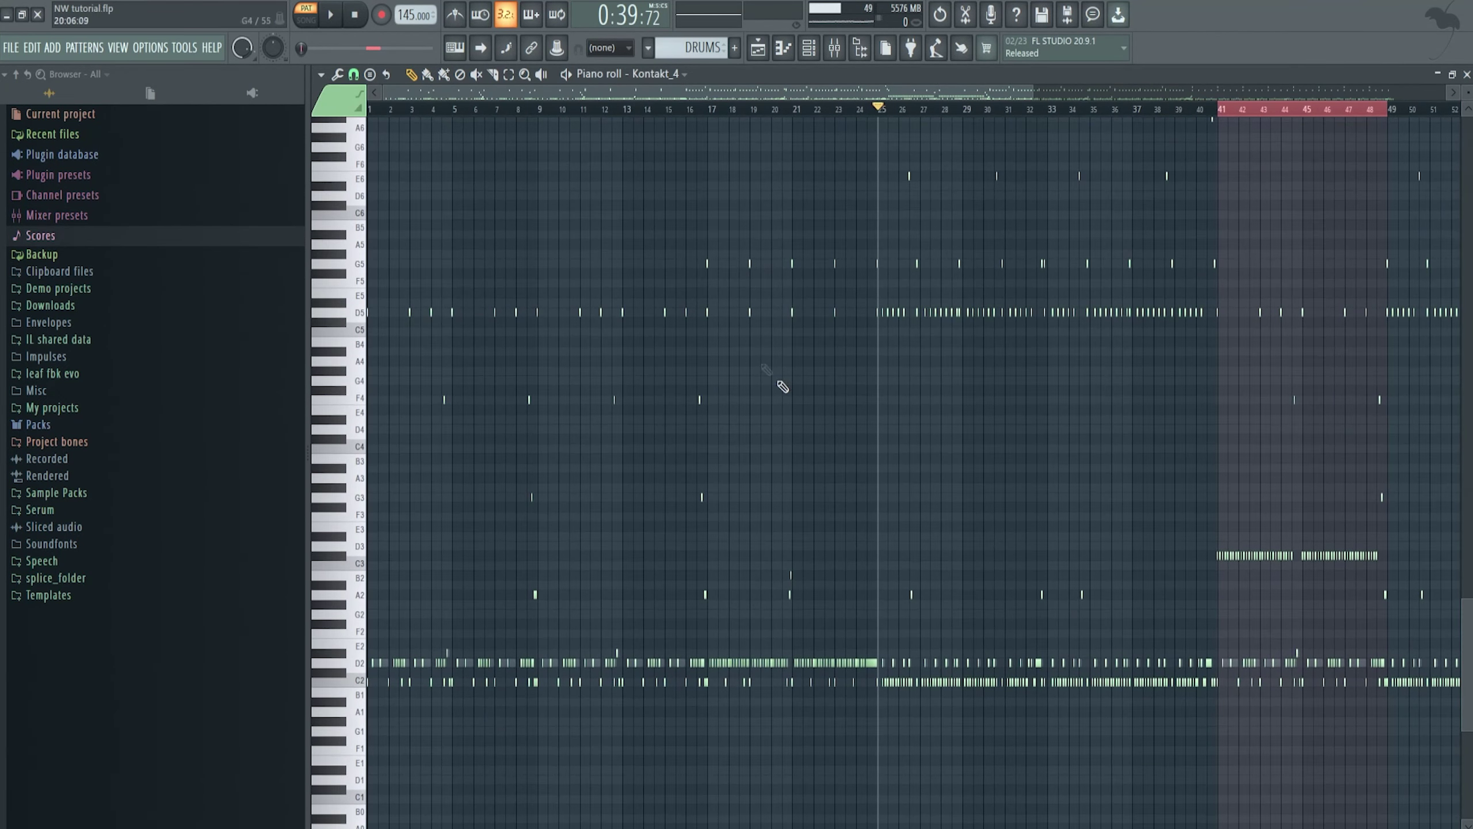
{"action": "left_click", "coordinate": [400, 110]}
{"action": "key", "text": "space"}
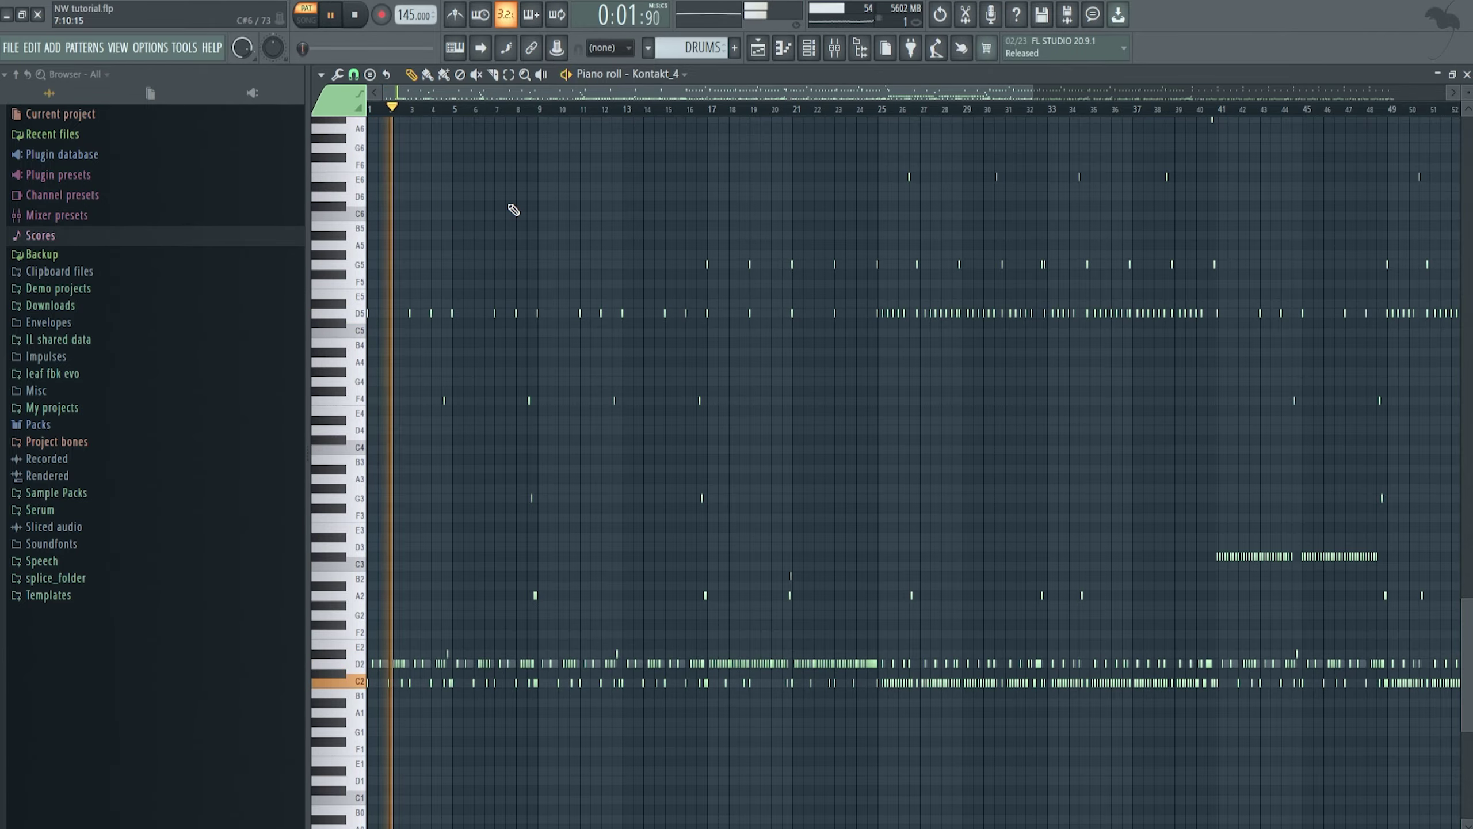
{"action": "key", "text": "space"}
Play the drum pattern from just before bar 41 into the section with repeated hits near C3.
{"action": "left_click_drag", "start_coordinate": [591, 230], "coordinate": [865, 453]}
{"action": "scroll", "coordinate": [875, 487], "scroll_direction": "up", "scroll_amount": 5}
{"action": "mouse_move", "coordinate": [444, 625]}
{"action": "left_mouse_down"}
{"action": "mouse_move", "coordinate": [1255, 651]}
{"action": "mouse_move", "coordinate": [461, 641]}
{"action": "left_mouse_up"}
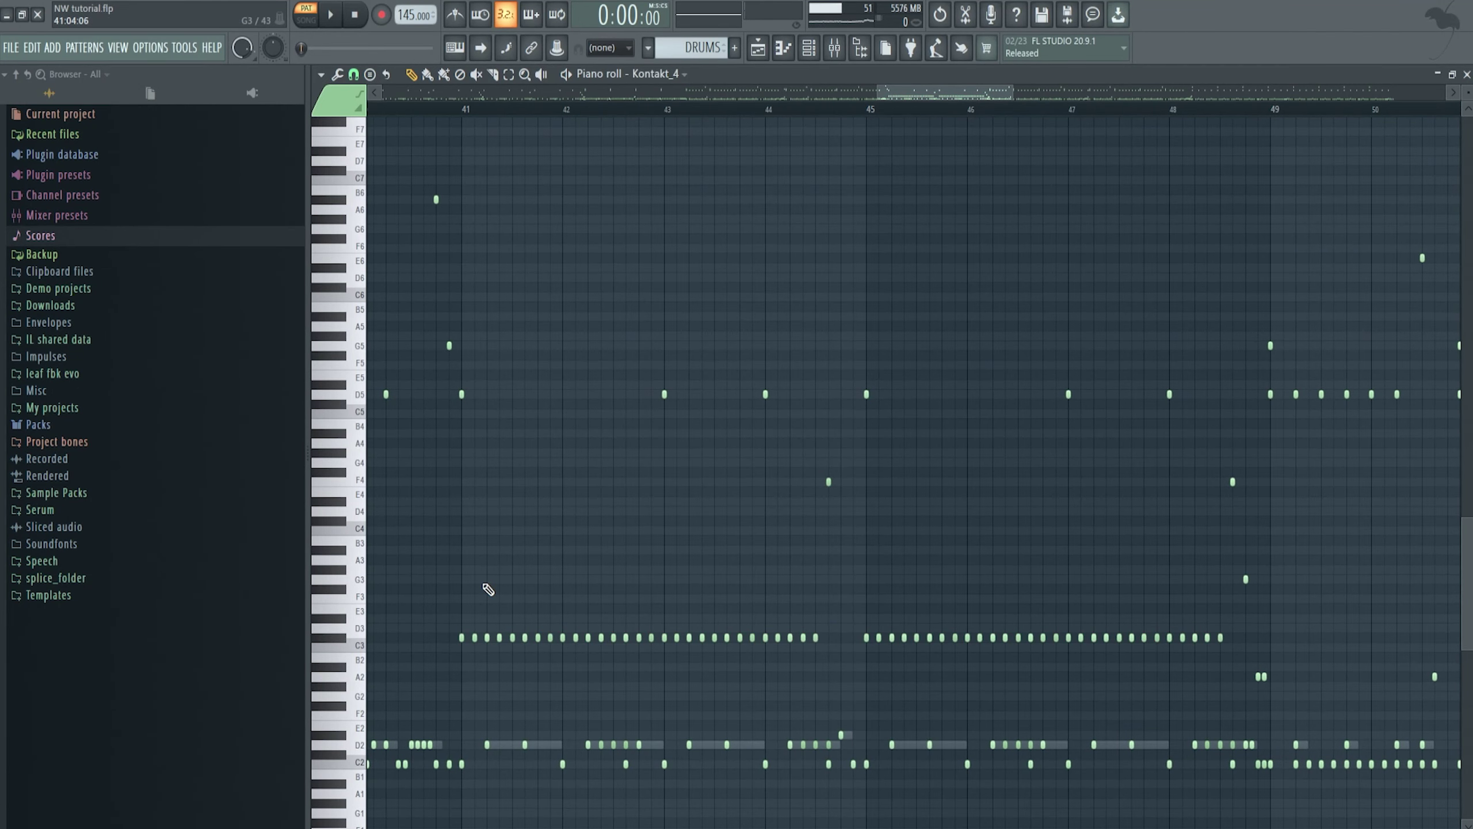
{"action": "left_click", "coordinate": [455, 106]}
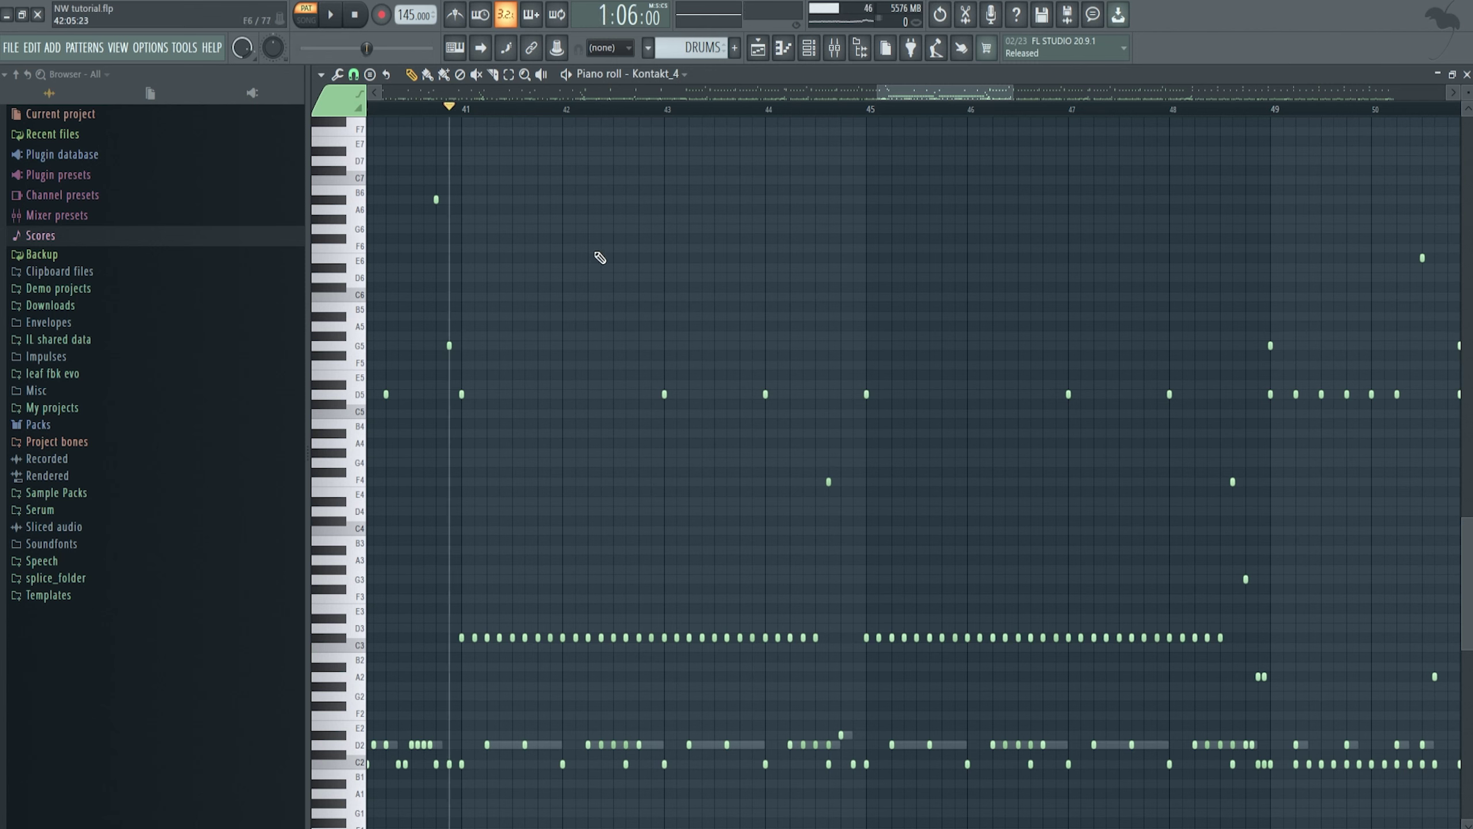
{"action": "key", "text": "space"}
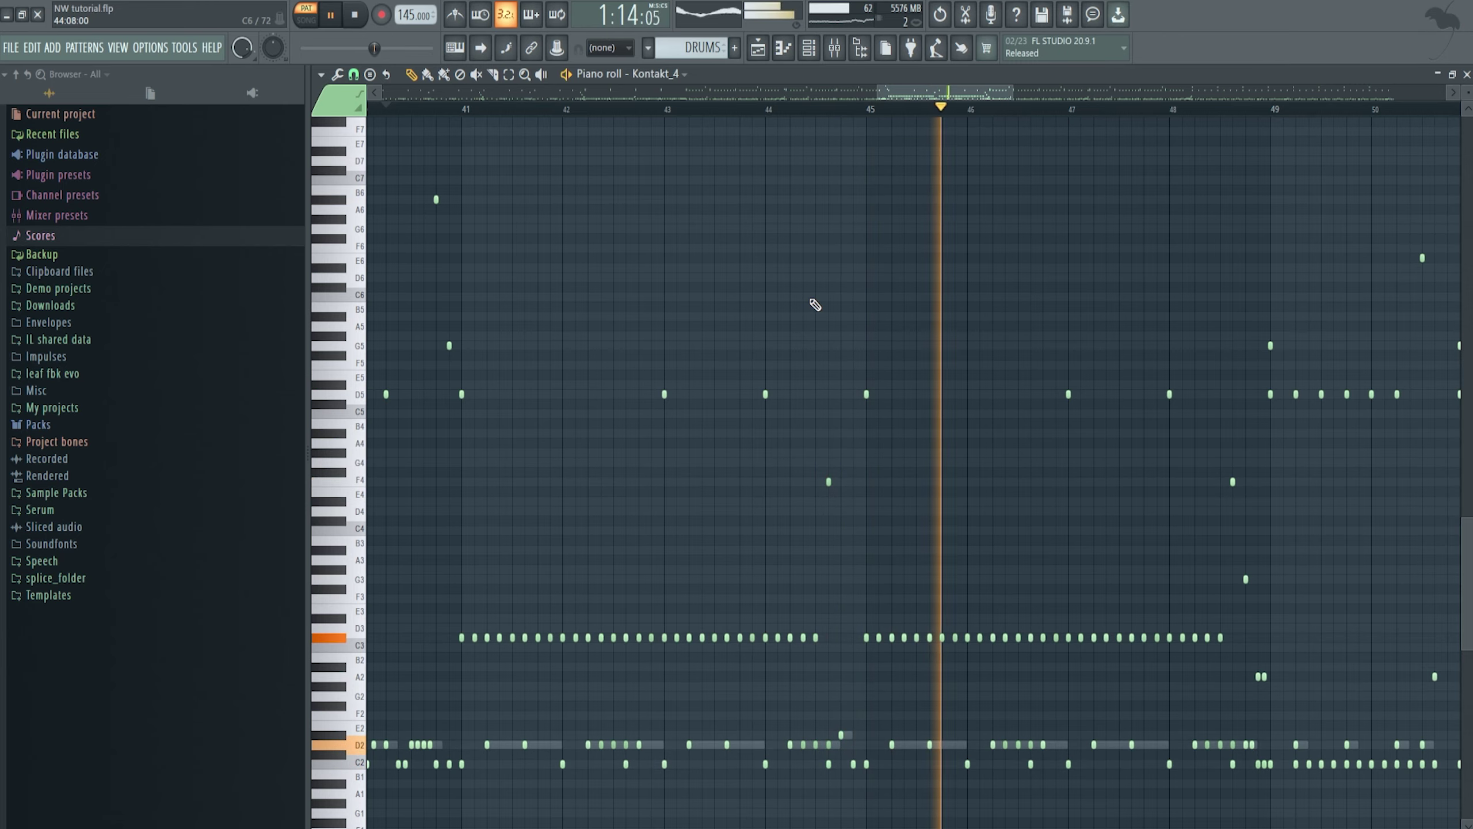
{"action": "key", "text": "space"}
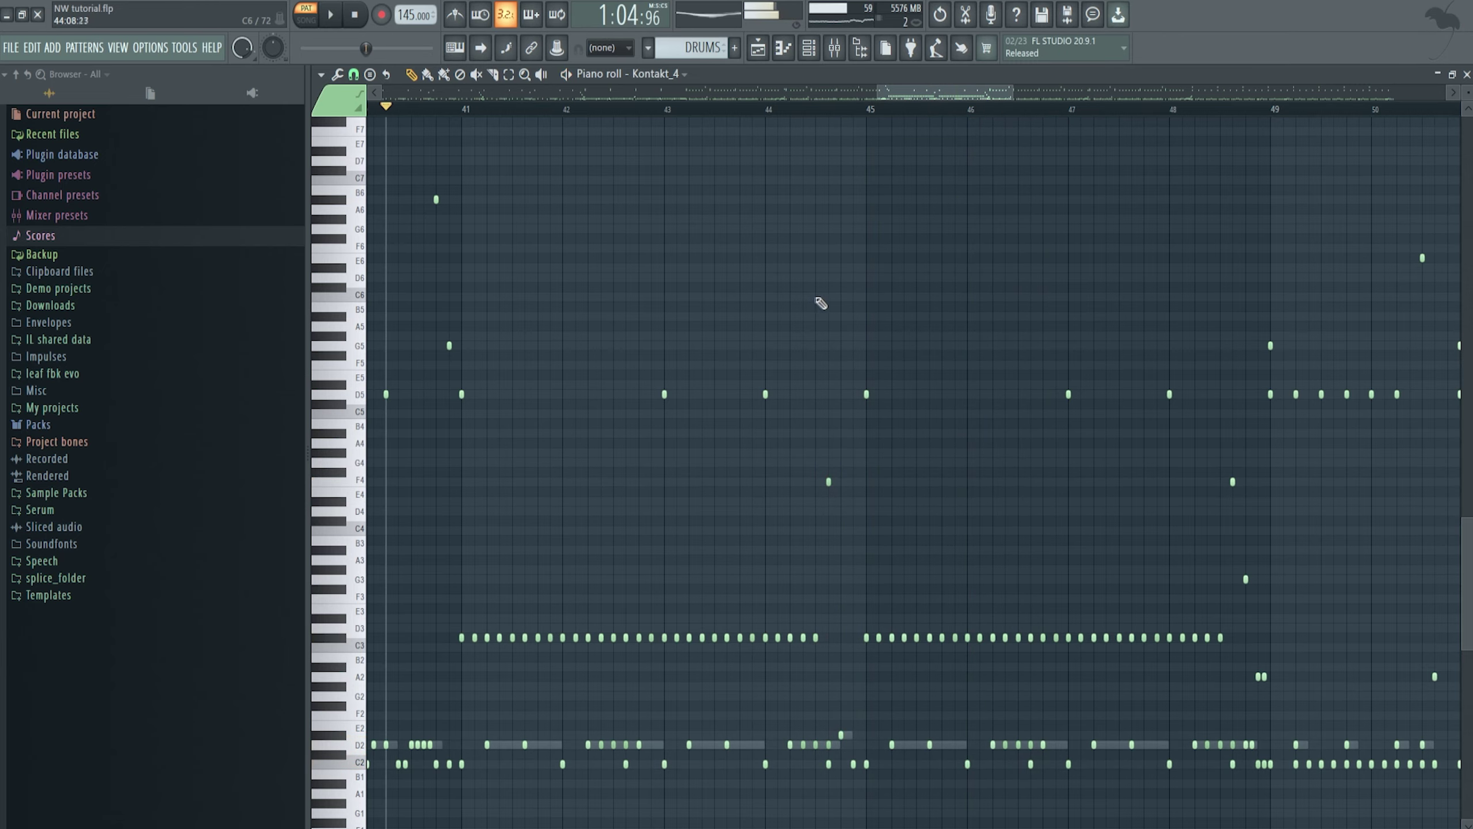
Open the playlist and solo Track 21, which holds the Changes audio clip.
{"action": "scroll", "coordinate": [833, 295], "scroll_direction": "down", "scroll_amount": 1}
{"action": "key", "text": "F5"}
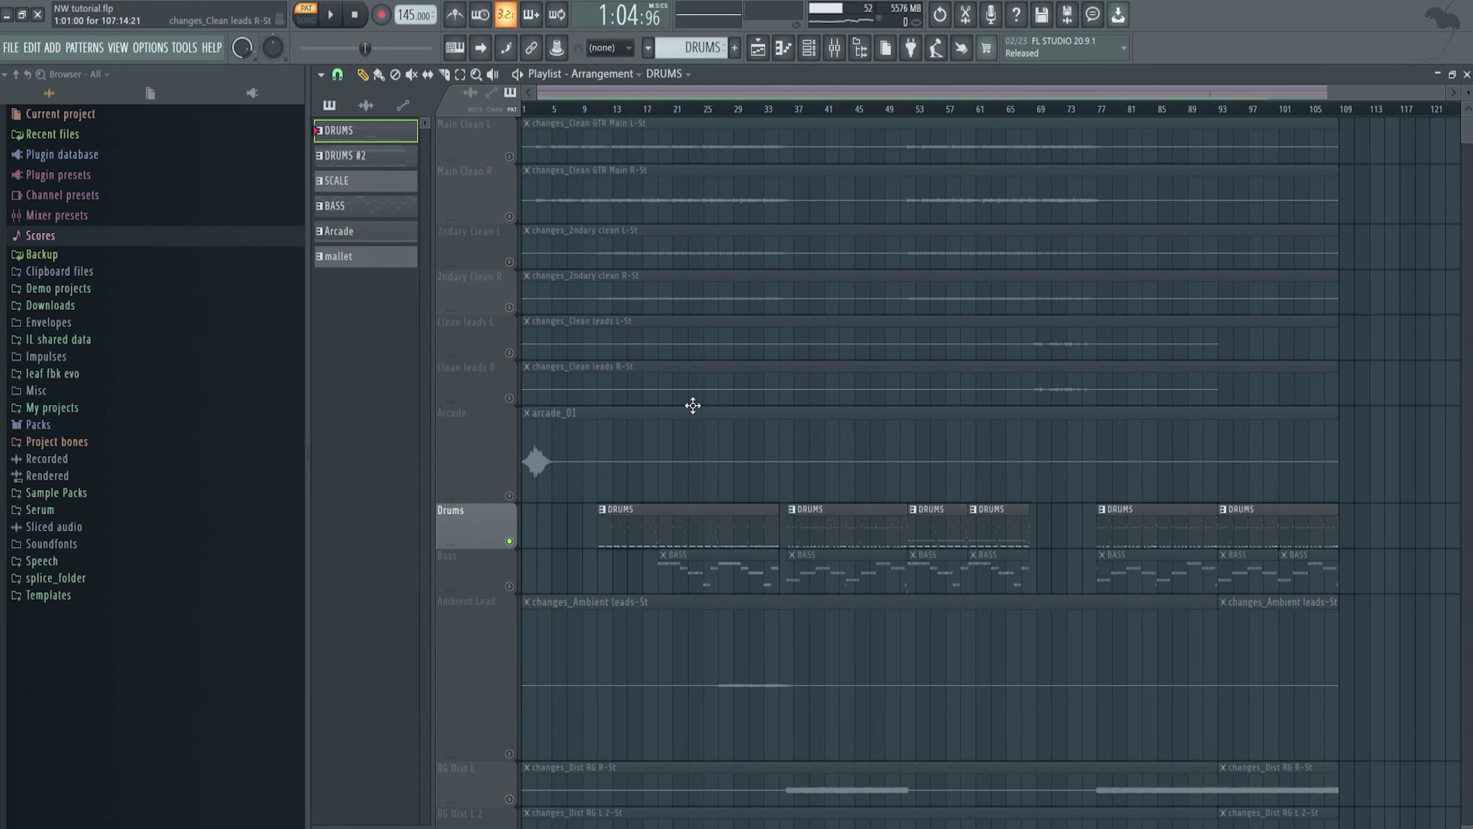
{"action": "scroll", "coordinate": [599, 662], "scroll_direction": "down", "scroll_amount": 12}
{"action": "left_click", "coordinate": [509, 662]}
{"action": "scroll", "coordinate": [929, 290], "scroll_direction": "up", "scroll_amount": 3}
Play the Changes audio clip in song mode from just before bar 50.
{"action": "left_click", "coordinate": [794, 111]}
{"action": "scroll", "coordinate": [885, 185], "scroll_direction": "up", "scroll_amount": 2}
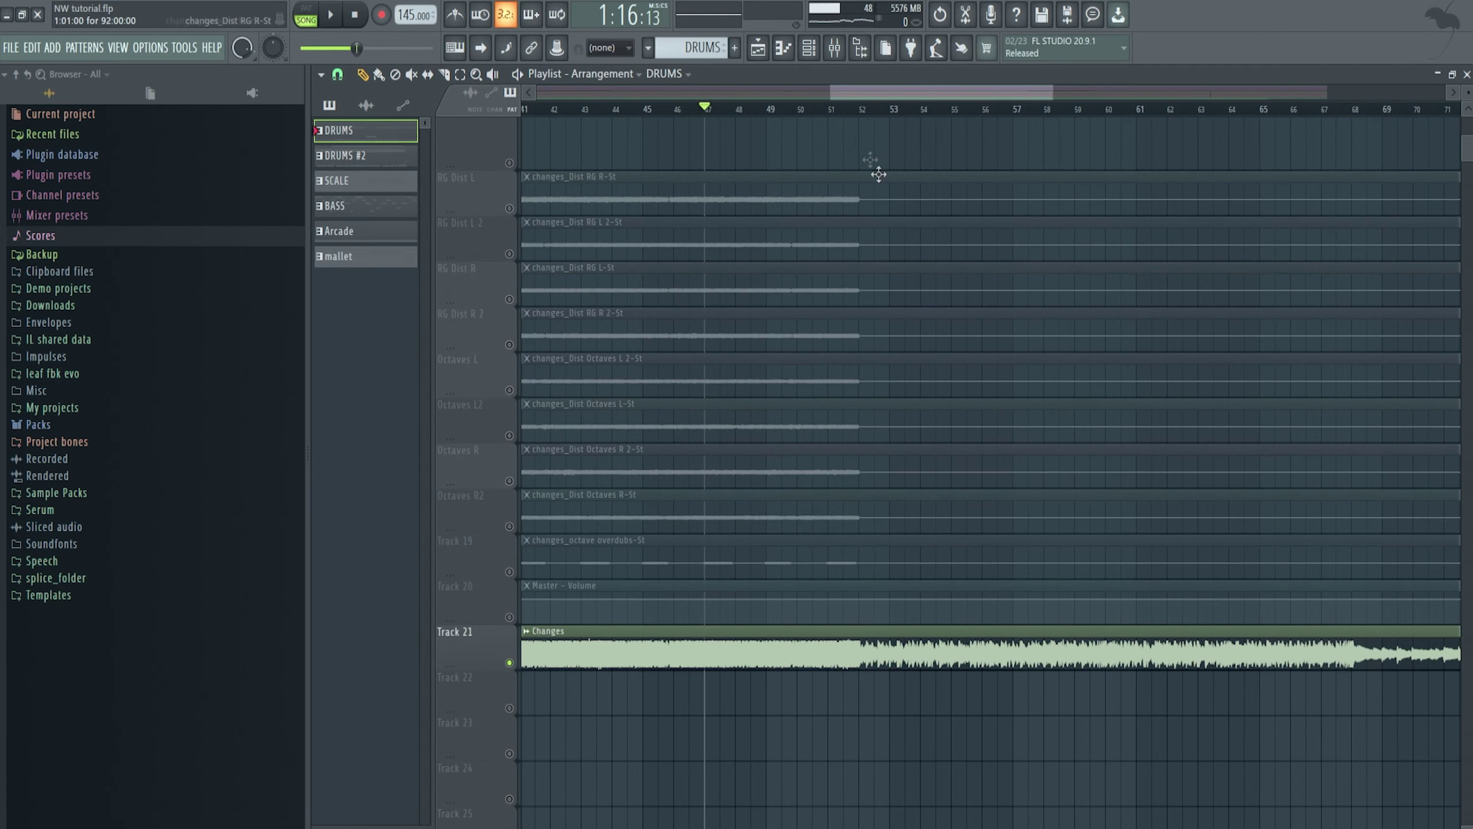
{"action": "left_click", "coordinate": [799, 112]}
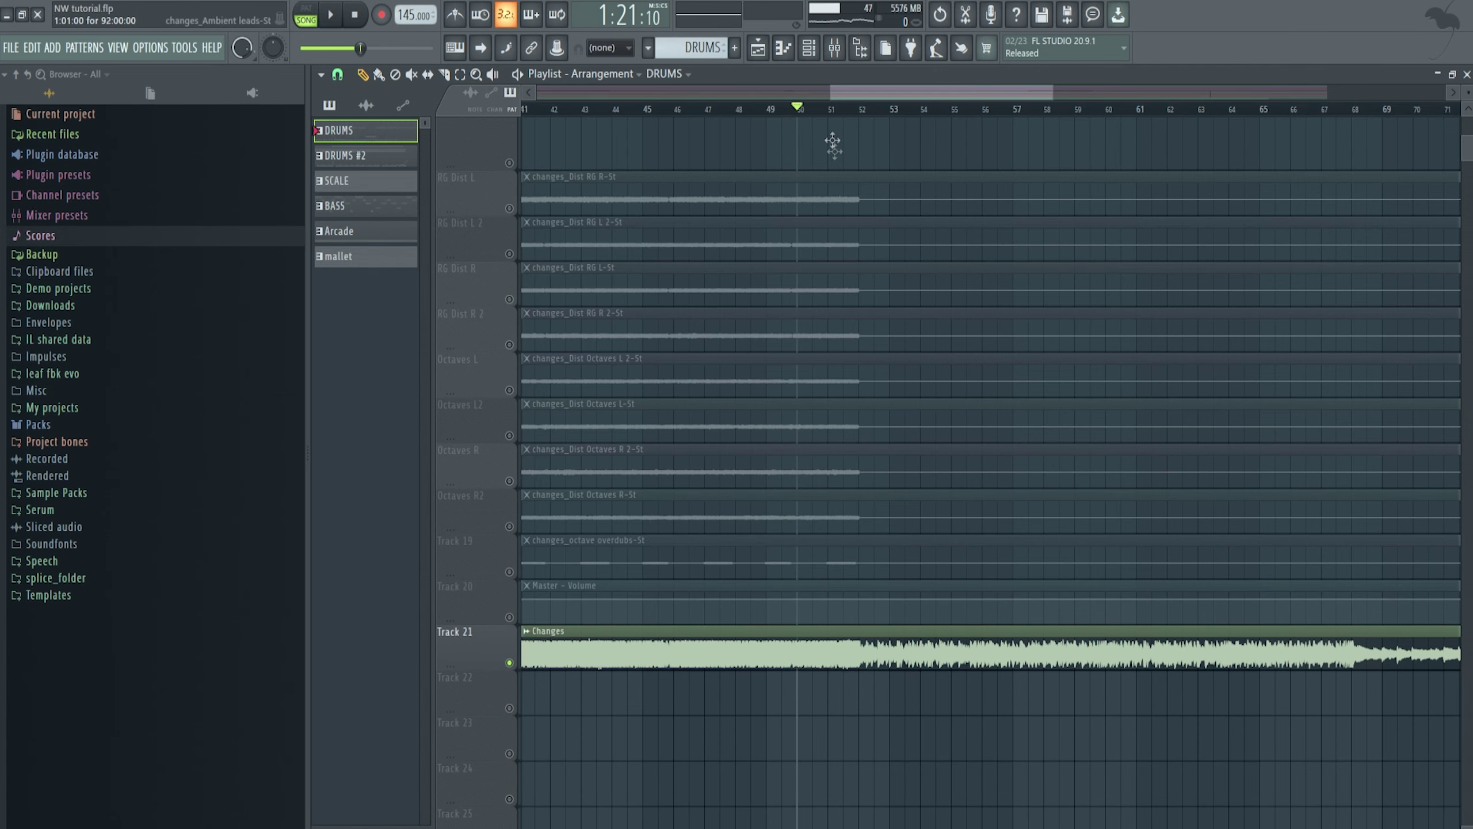
{"action": "left_click_drag", "start_coordinate": [892, 717], "coordinate": [881, 727]}
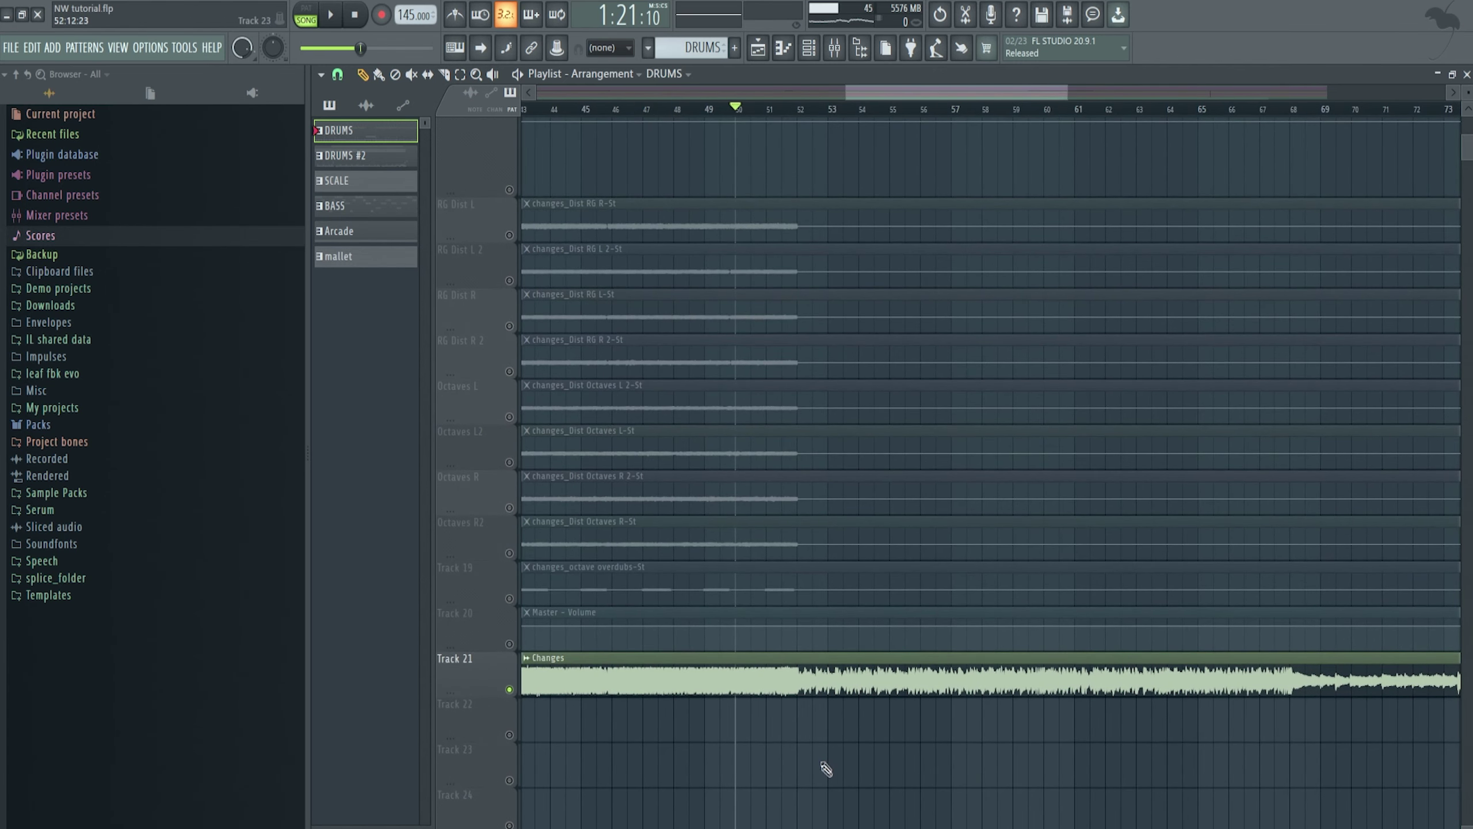
{"action": "key", "text": "space"}
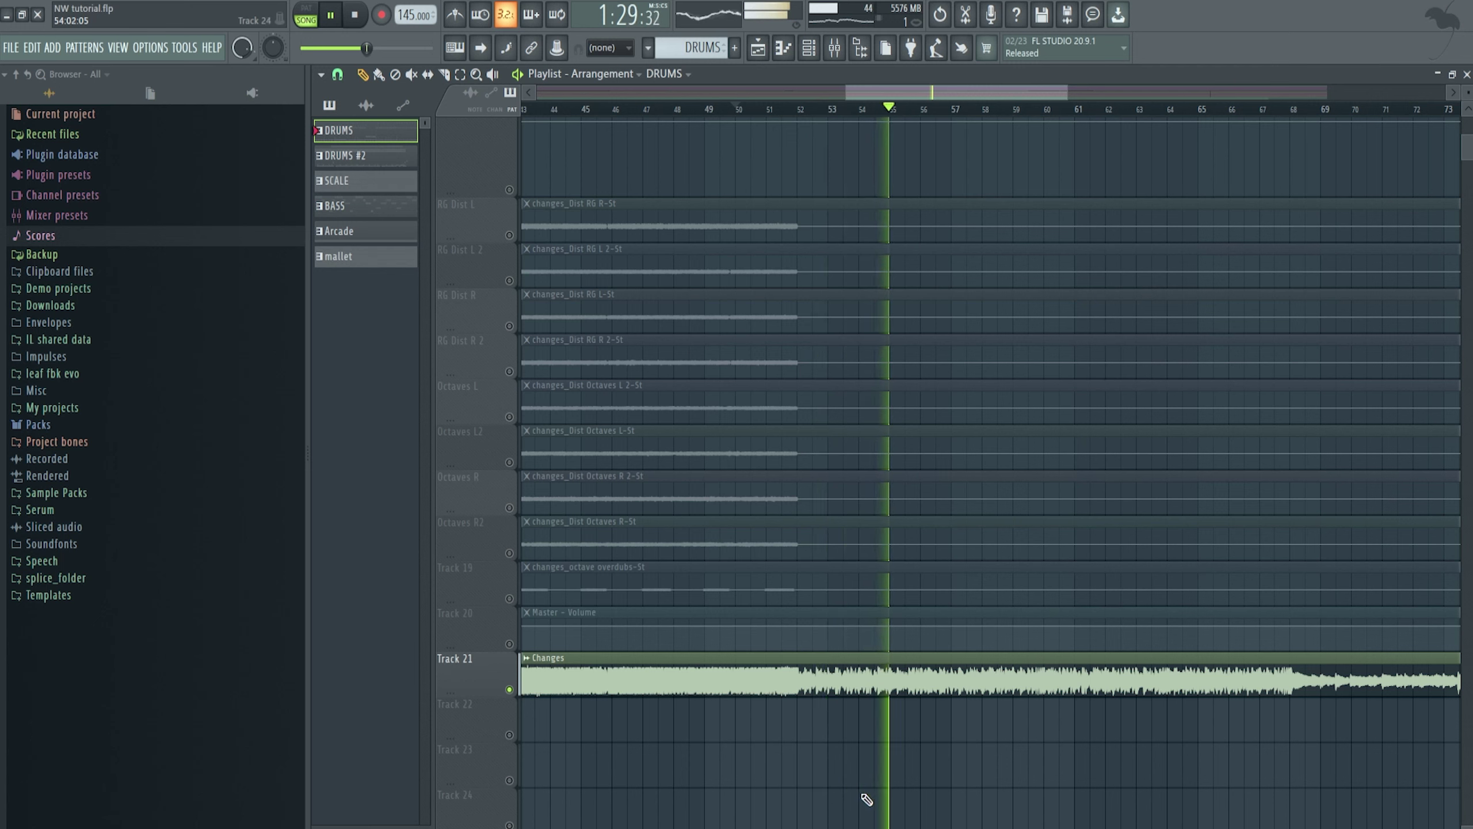
{"action": "key", "text": "space"}
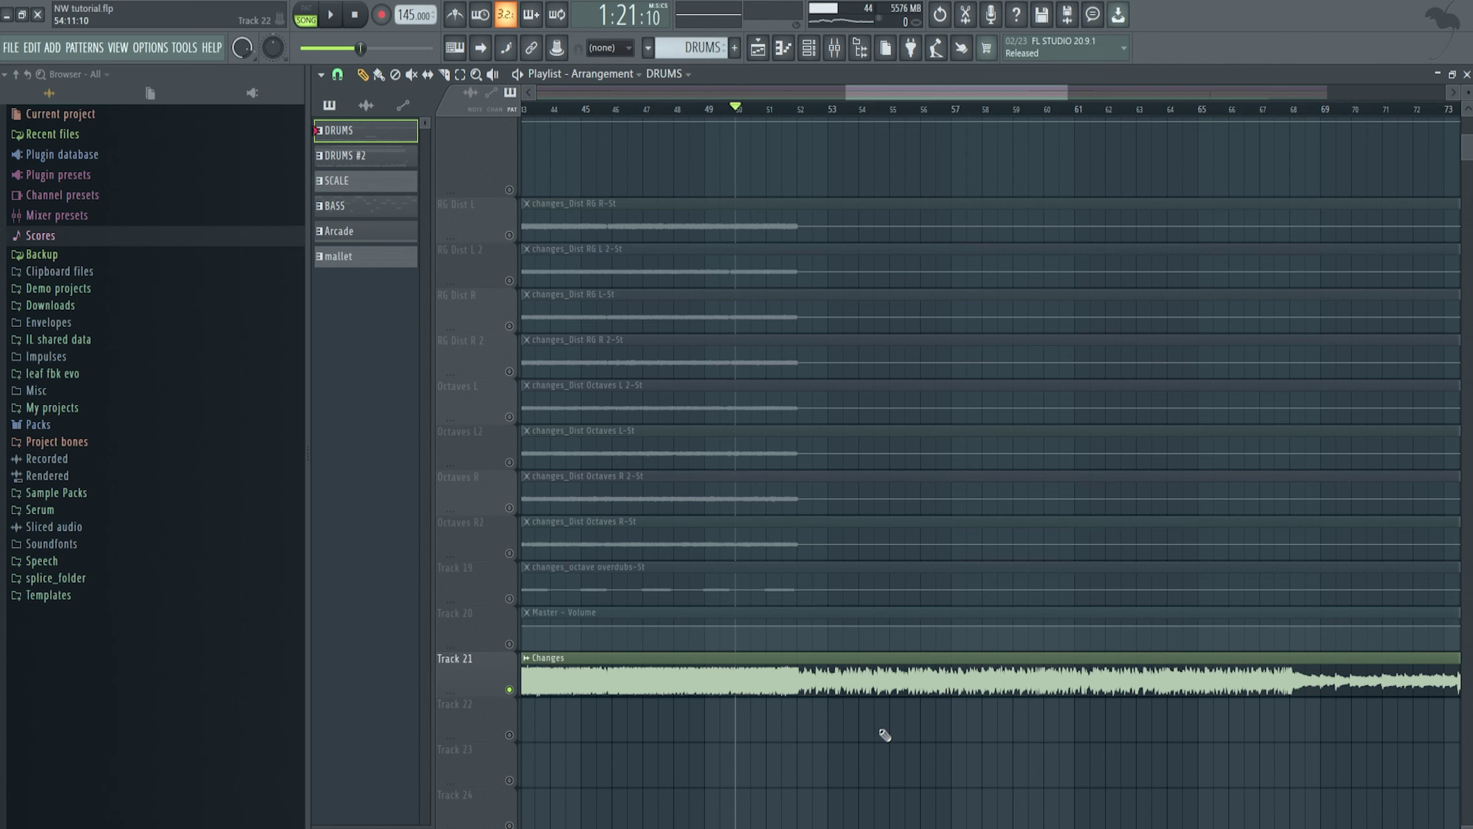
Solo the Clean leads L and Clean leads R tracks and place the playback position just before bar 69.
{"action": "scroll", "coordinate": [883, 736], "scroll_direction": "down", "scroll_amount": 5}
{"action": "scroll", "coordinate": [881, 734], "scroll_direction": "up", "scroll_amount": 3}
{"action": "scroll", "coordinate": [725, 402], "scroll_direction": "up", "scroll_amount": 5}
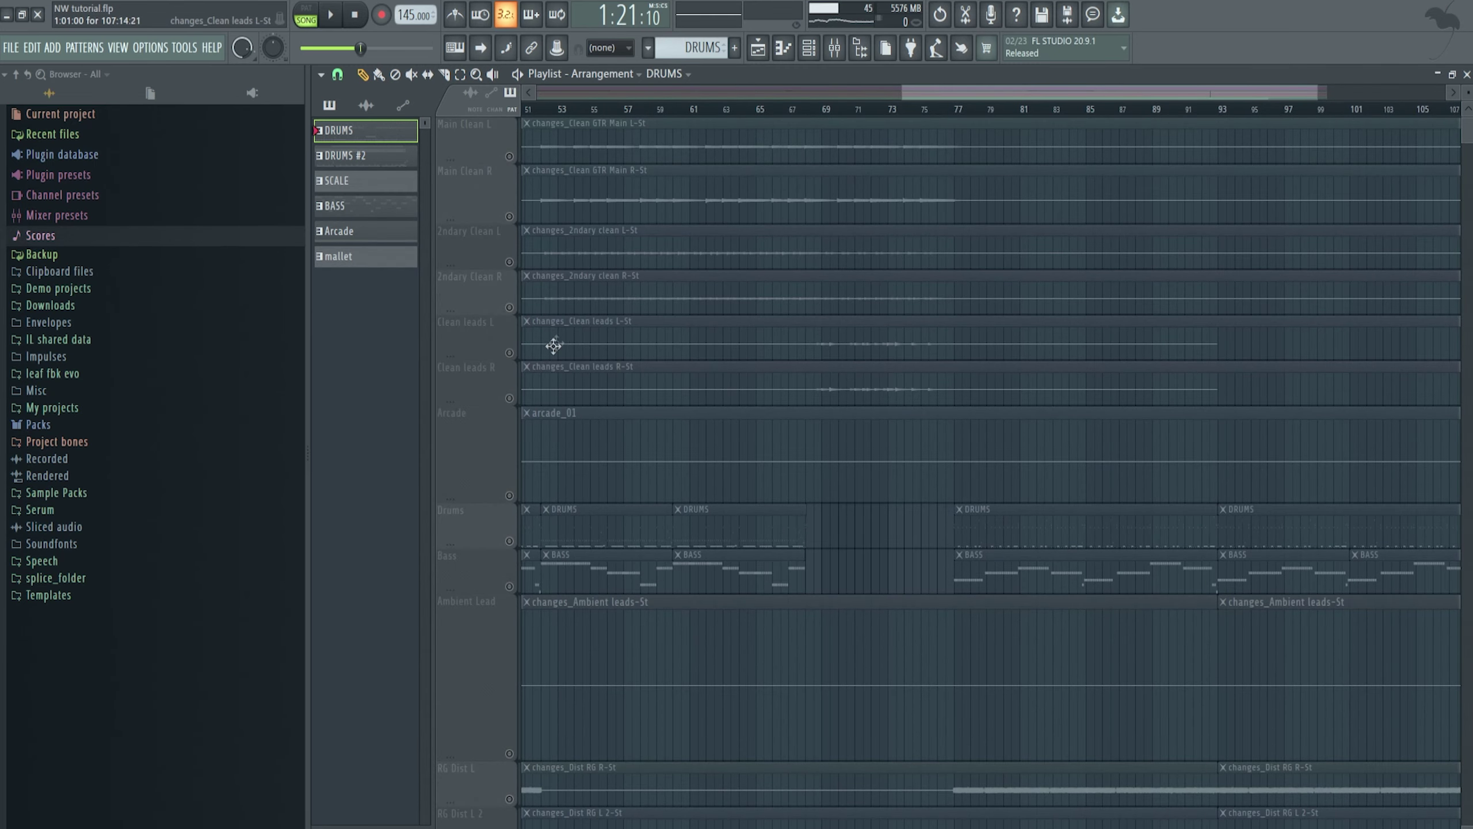
{"action": "left_click", "coordinate": [510, 398]}
{"action": "left_click", "coordinate": [510, 352]}
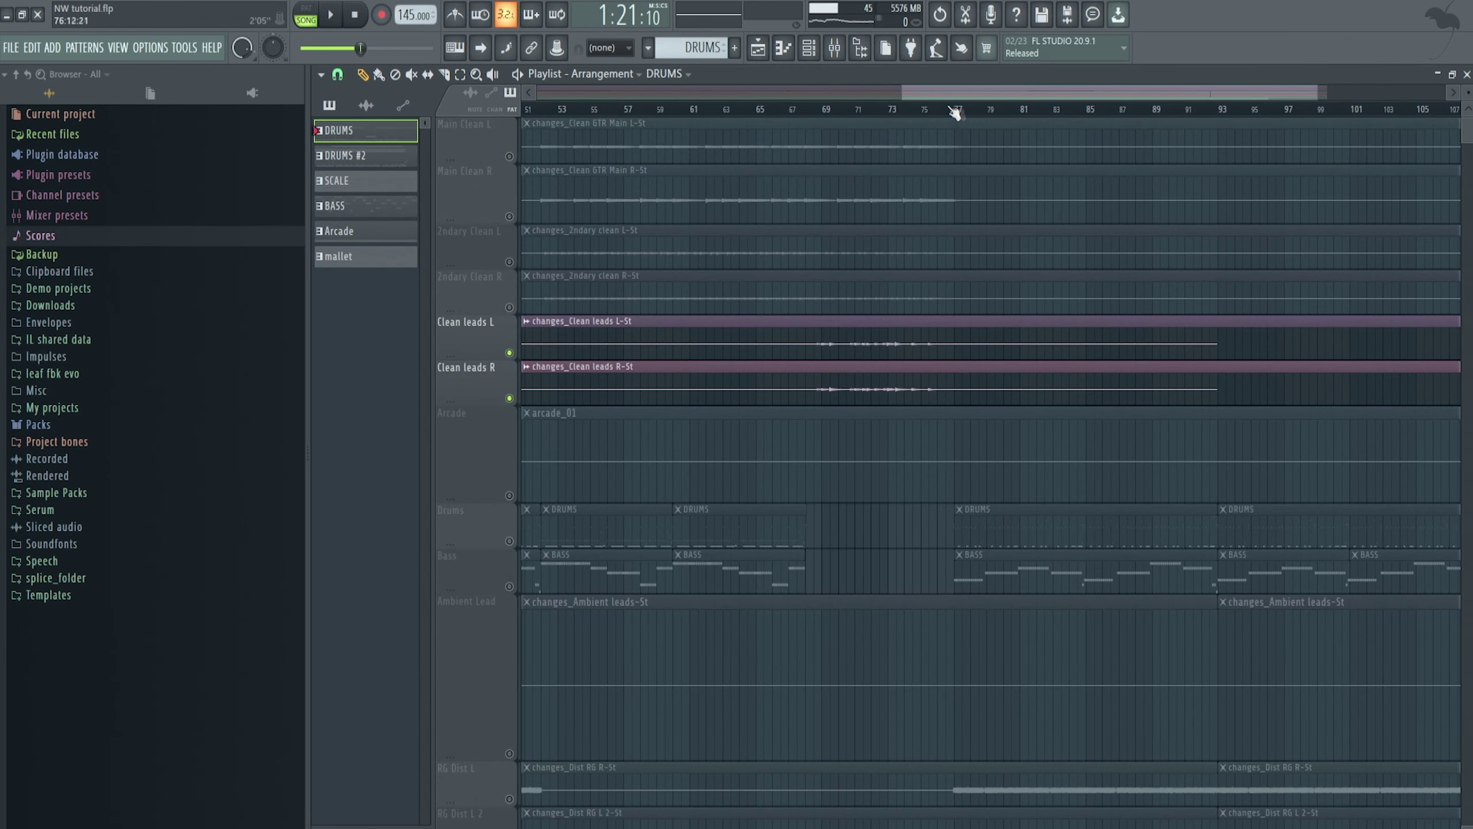
{"action": "left_click", "coordinate": [817, 110]}
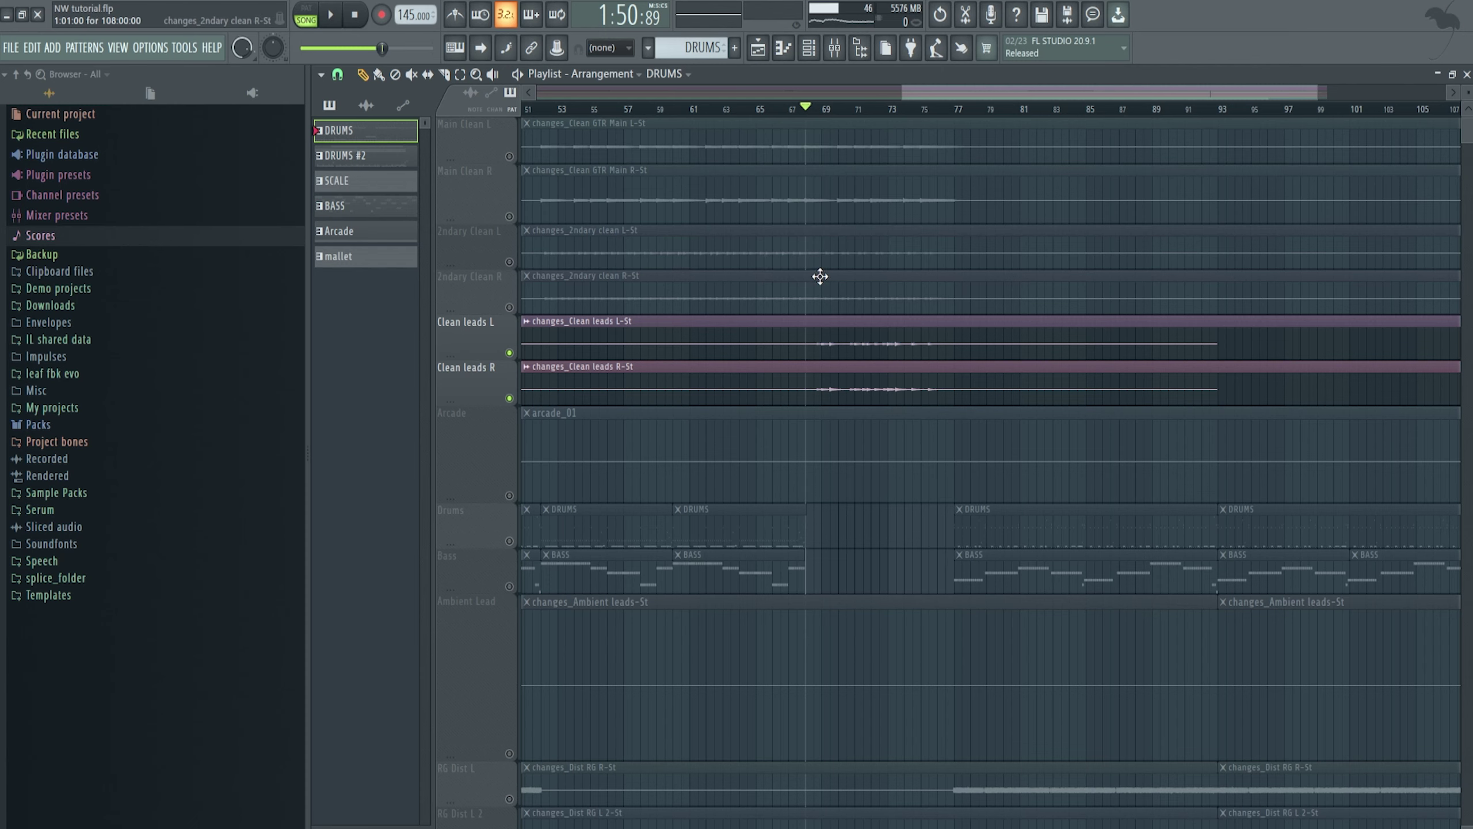
Reduce the height of the Ambient Lead track to match the RG Dist tracks below it.
{"action": "scroll", "coordinate": [868, 513], "scroll_direction": "down", "scroll_amount": 4}
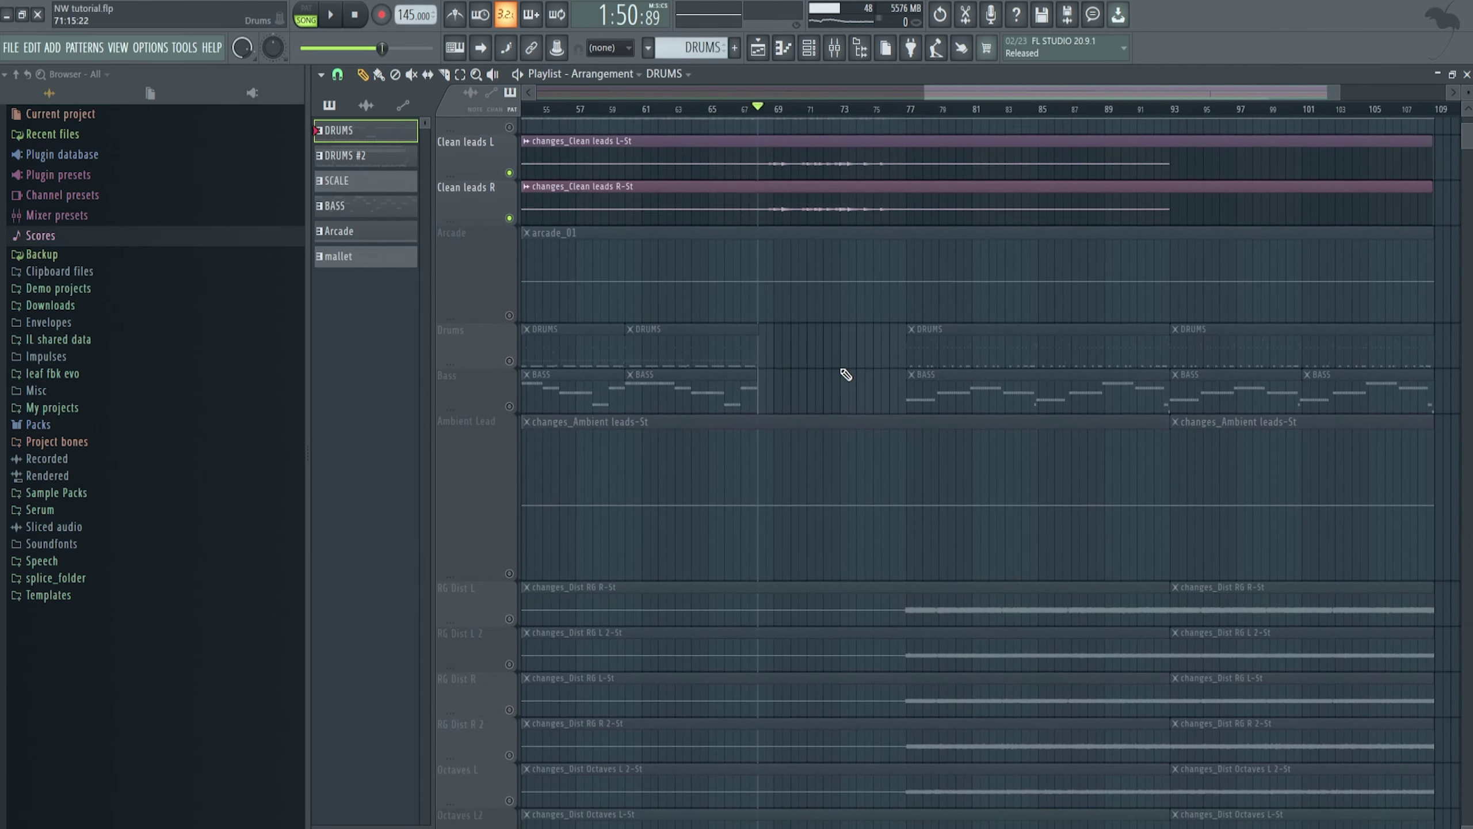
{"action": "scroll", "coordinate": [842, 375], "scroll_direction": "down", "scroll_amount": 2}
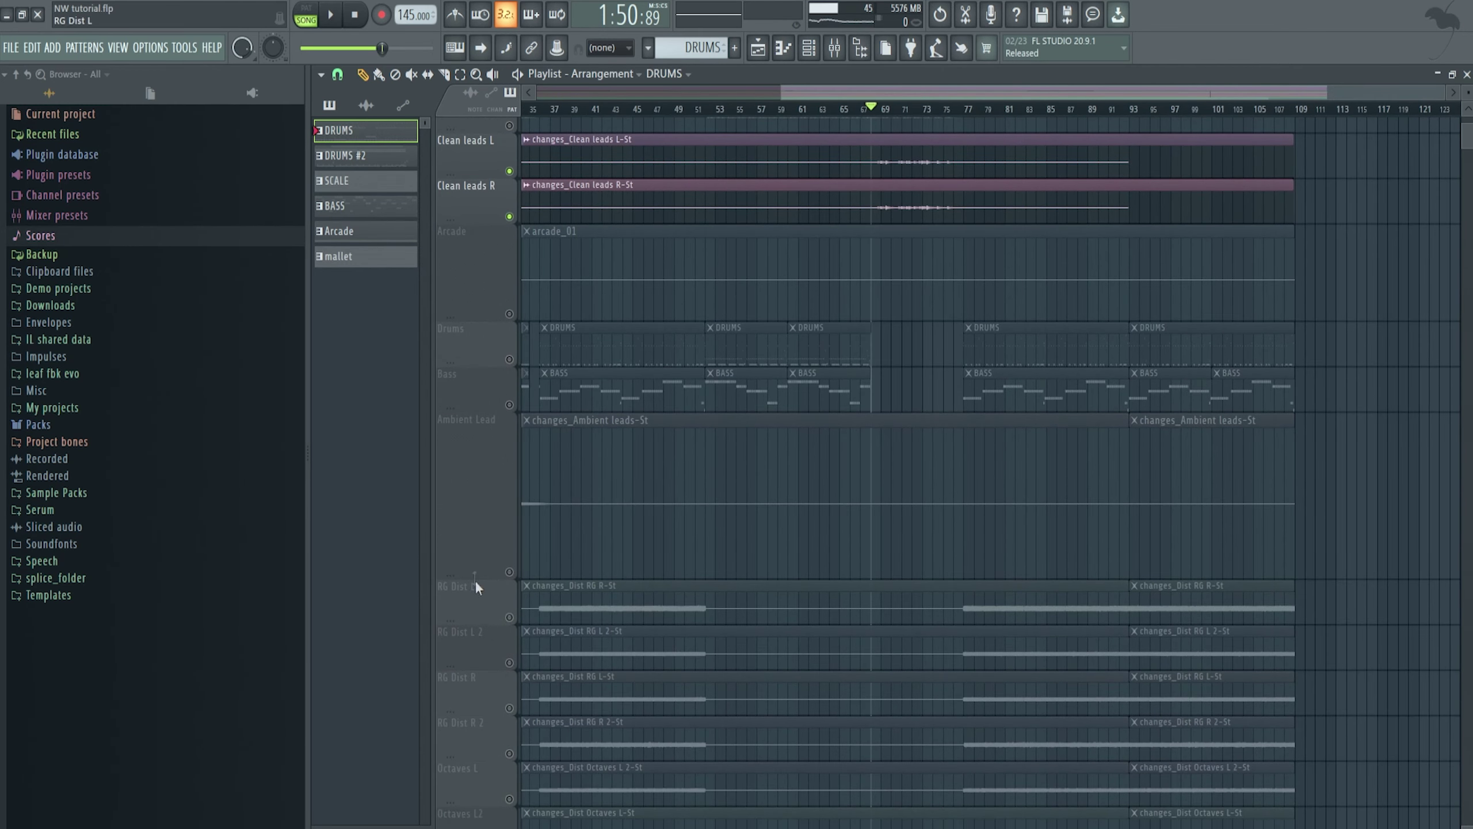
{"action": "left_click_drag", "start_coordinate": [475, 581], "coordinate": [464, 453]}
{"action": "scroll", "coordinate": [907, 392], "scroll_direction": "up", "scroll_amount": 2}
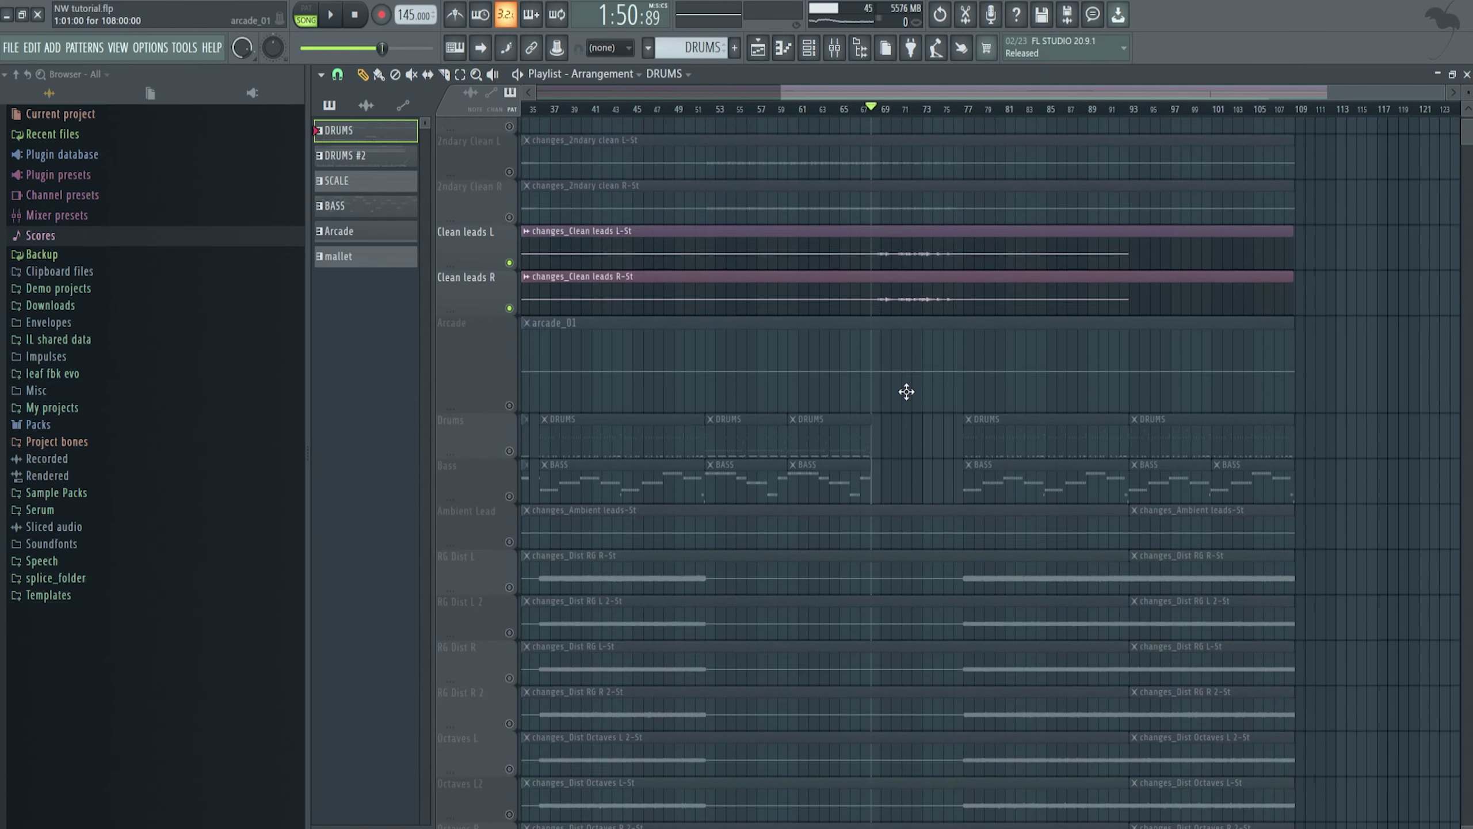
{"action": "scroll", "coordinate": [906, 392], "scroll_direction": "up", "scroll_amount": 2}
{"action": "scroll", "coordinate": [916, 453], "scroll_direction": "up", "scroll_amount": 3}
{"action": "key", "text": "space"}
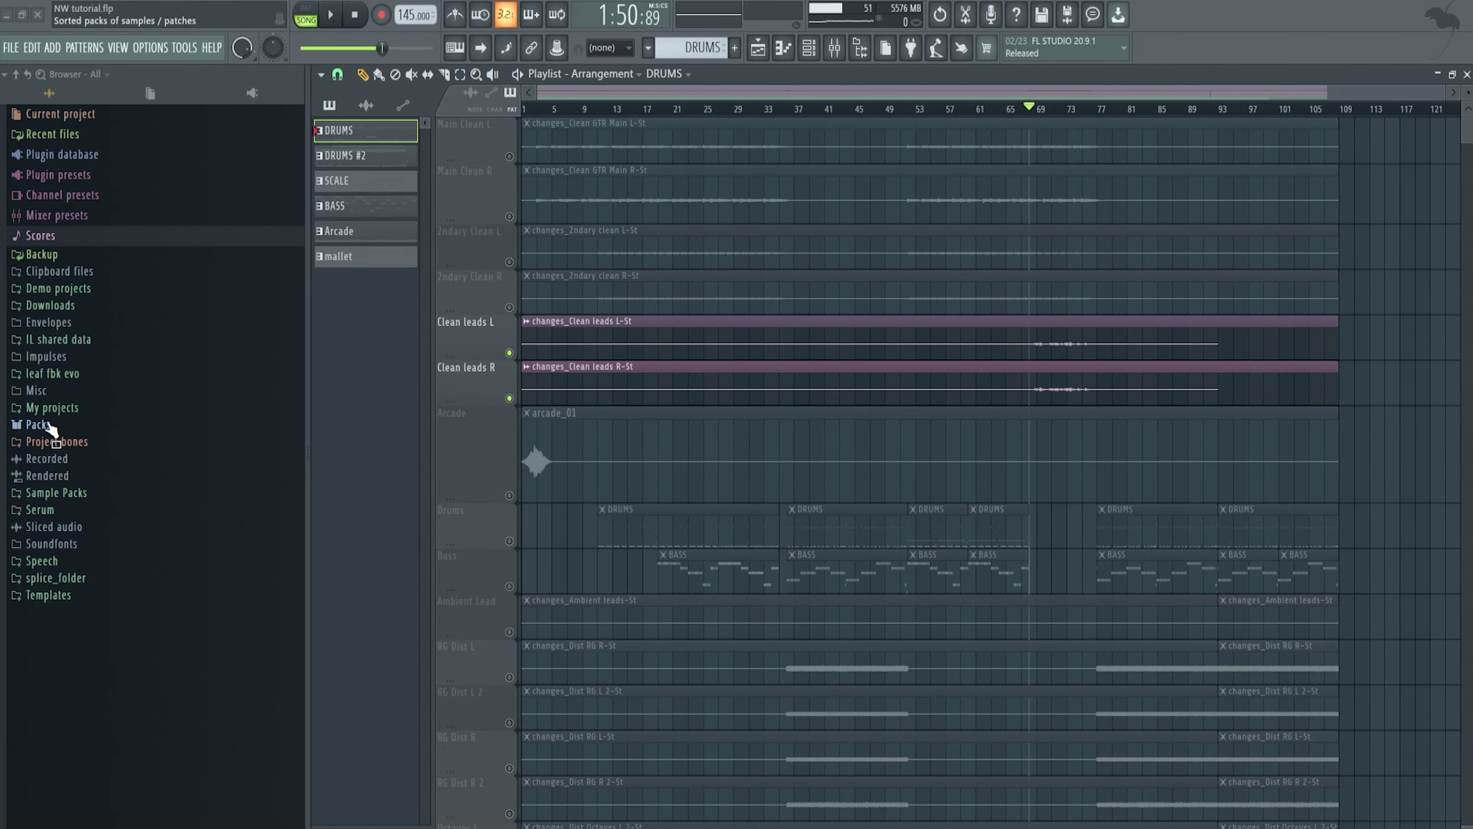
Solo the Arcade track and play the arcade_01 clip from the start of the song.
{"action": "scroll", "coordinate": [1058, 536], "scroll_direction": "down", "scroll_amount": 8}
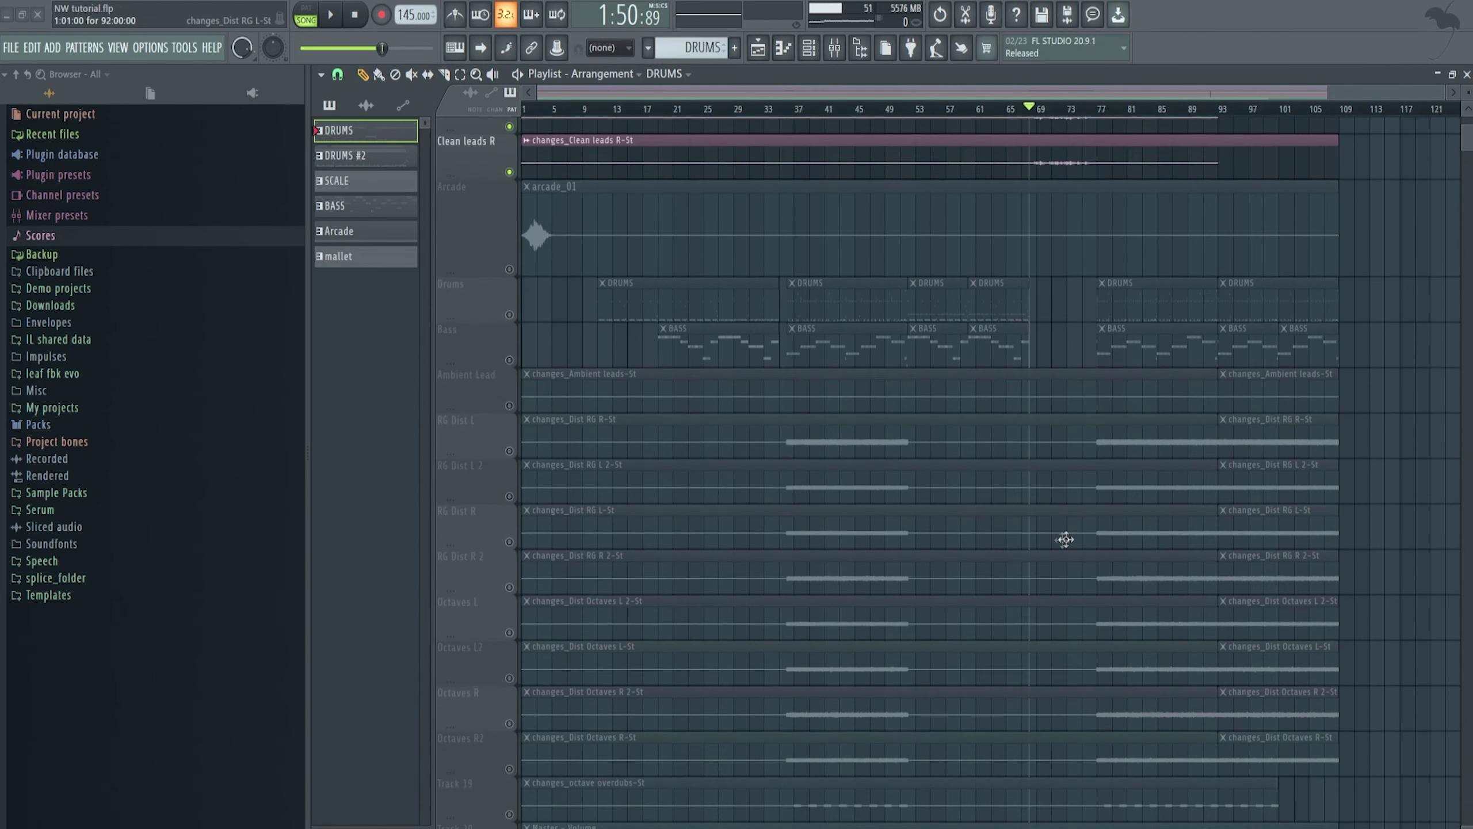
{"action": "scroll", "coordinate": [1349, 424], "scroll_direction": "up", "scroll_amount": 8}
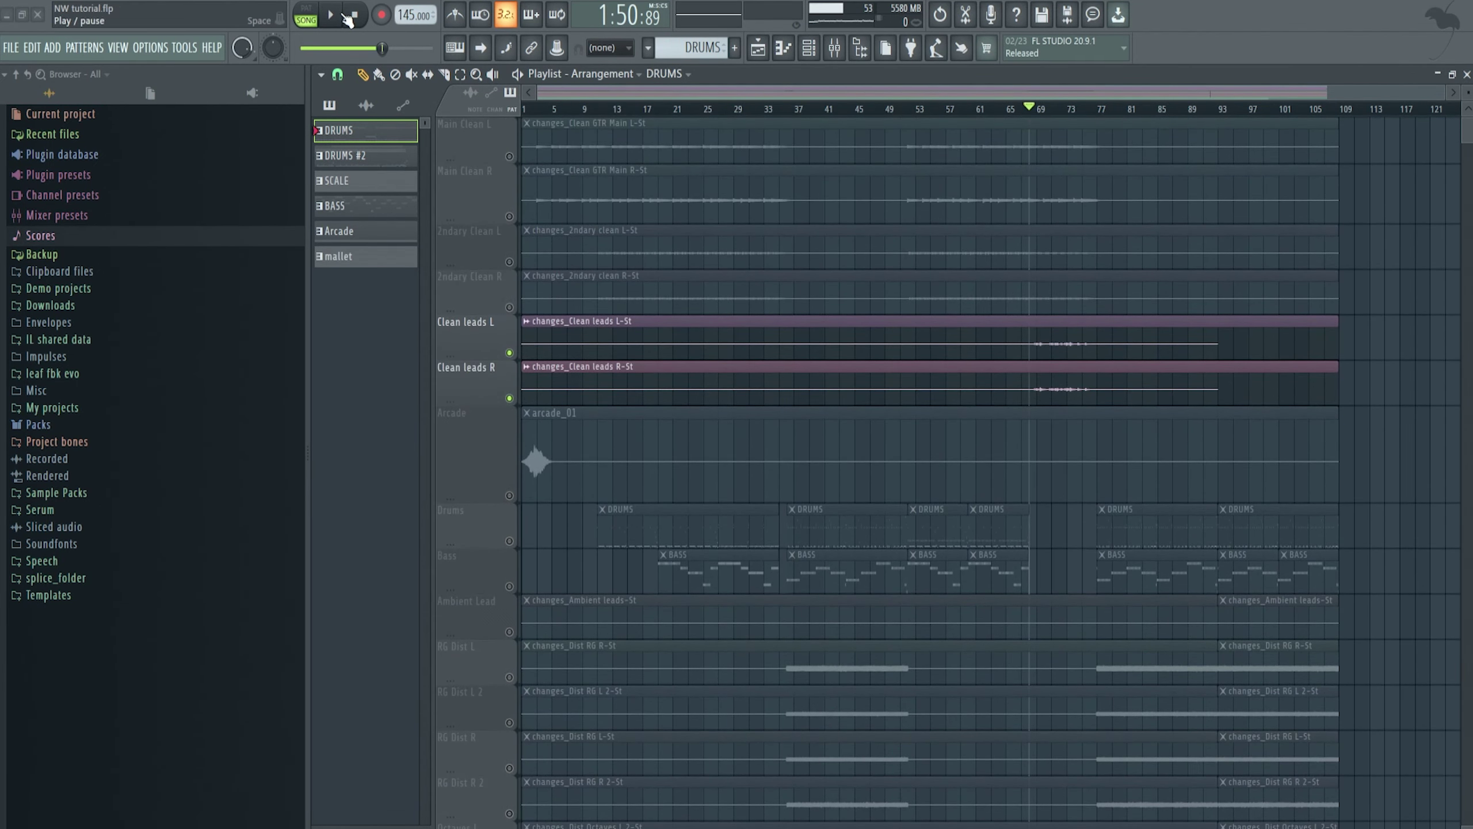
{"action": "key", "text": "space"}
{"action": "left_click", "coordinate": [510, 496], "text": "ctrl"}
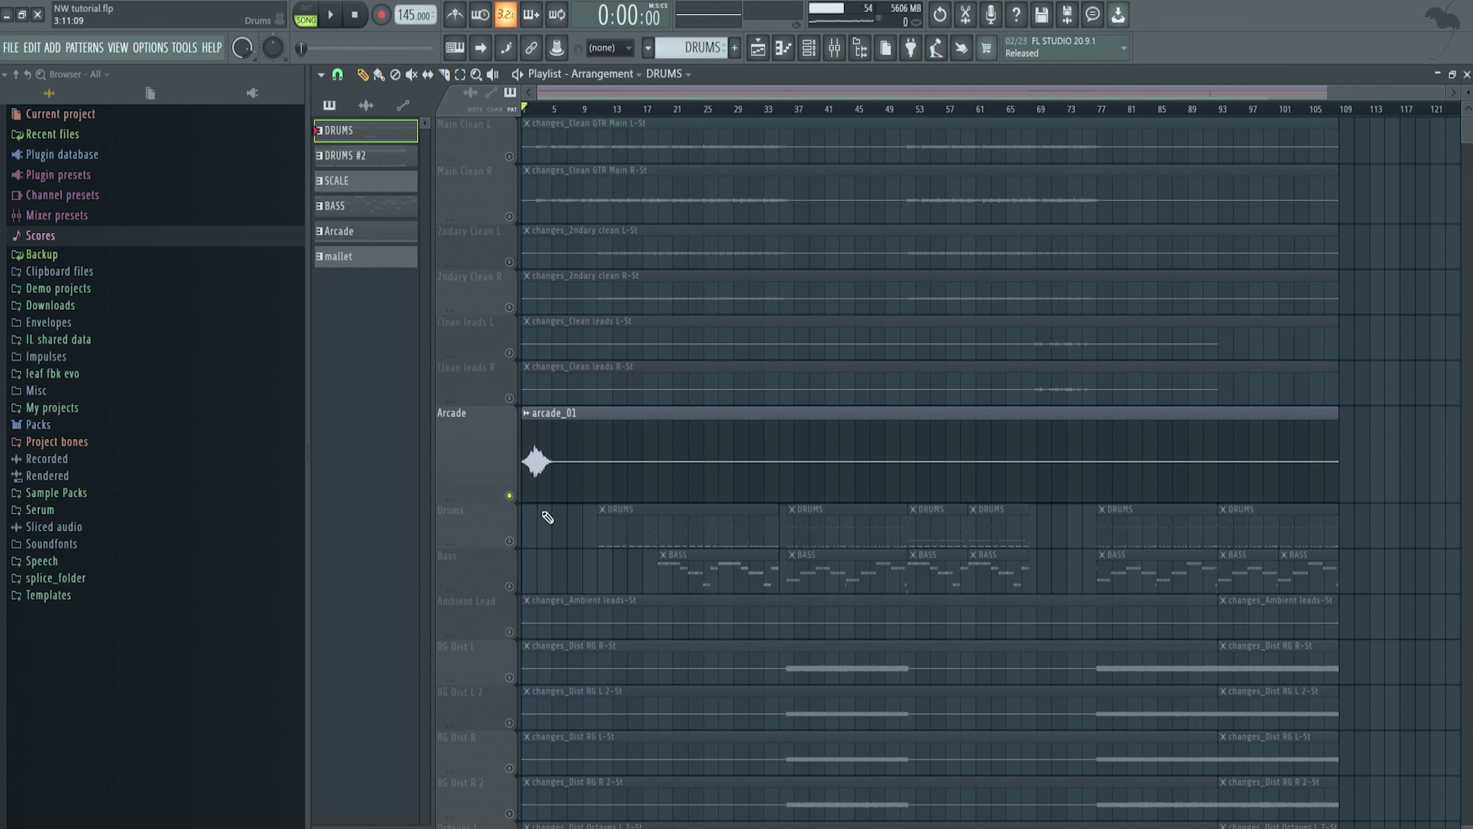
{"action": "left_click_drag", "start_coordinate": [1444, 93], "coordinate": [672, 93]}
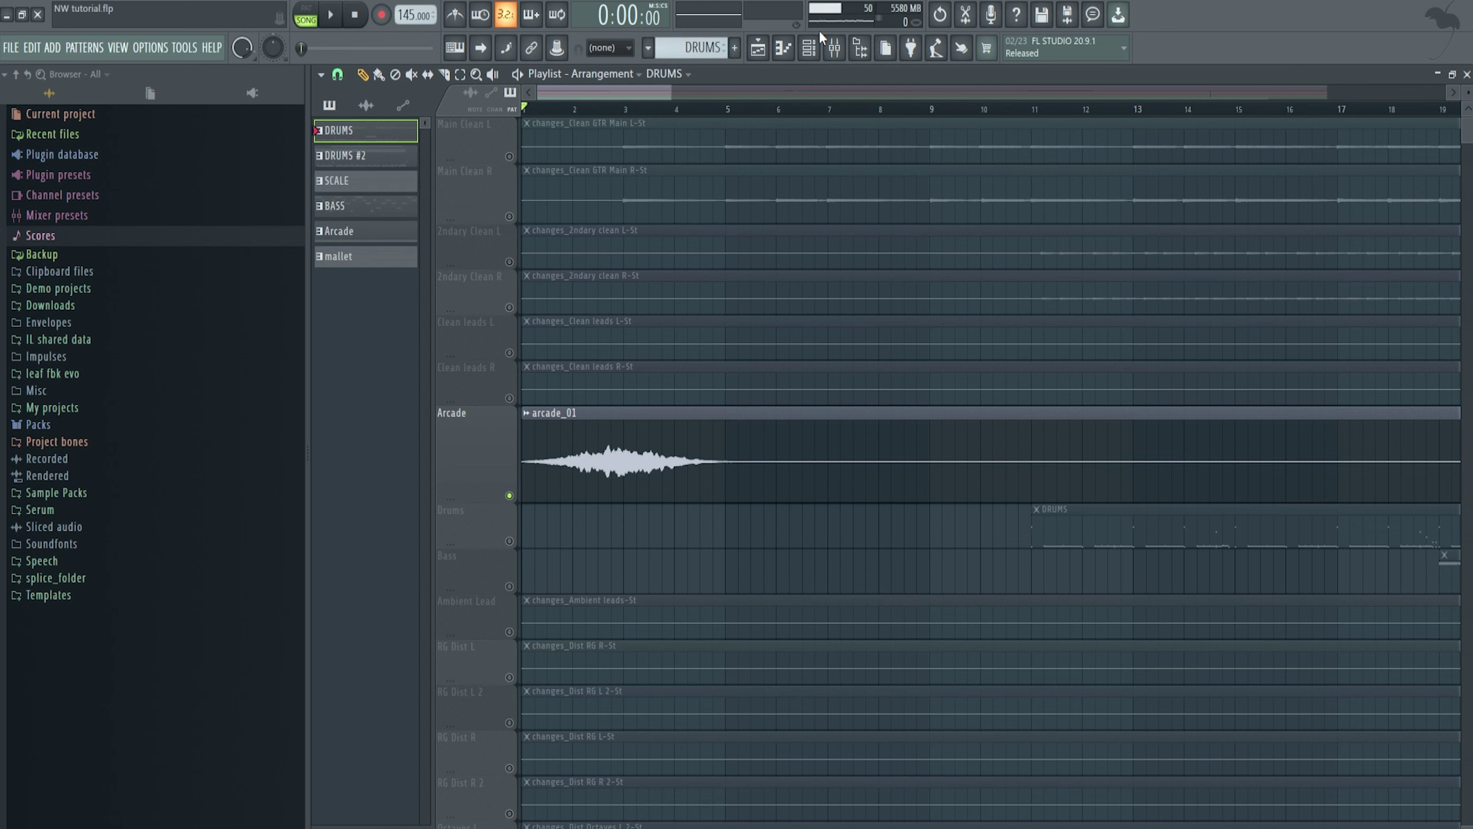
{"action": "left_click", "coordinate": [332, 16]}
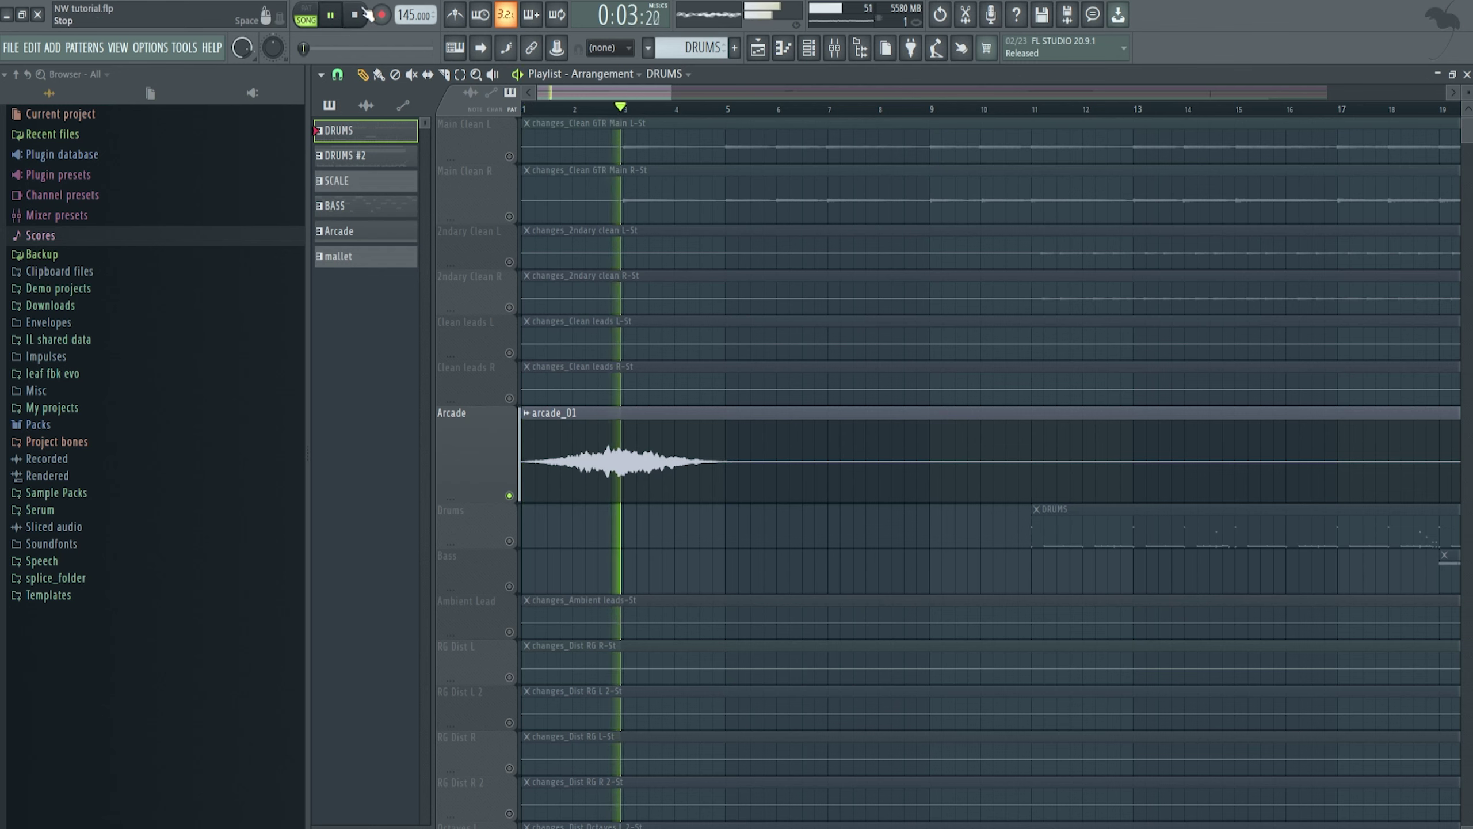
{"action": "left_click", "coordinate": [356, 15]}
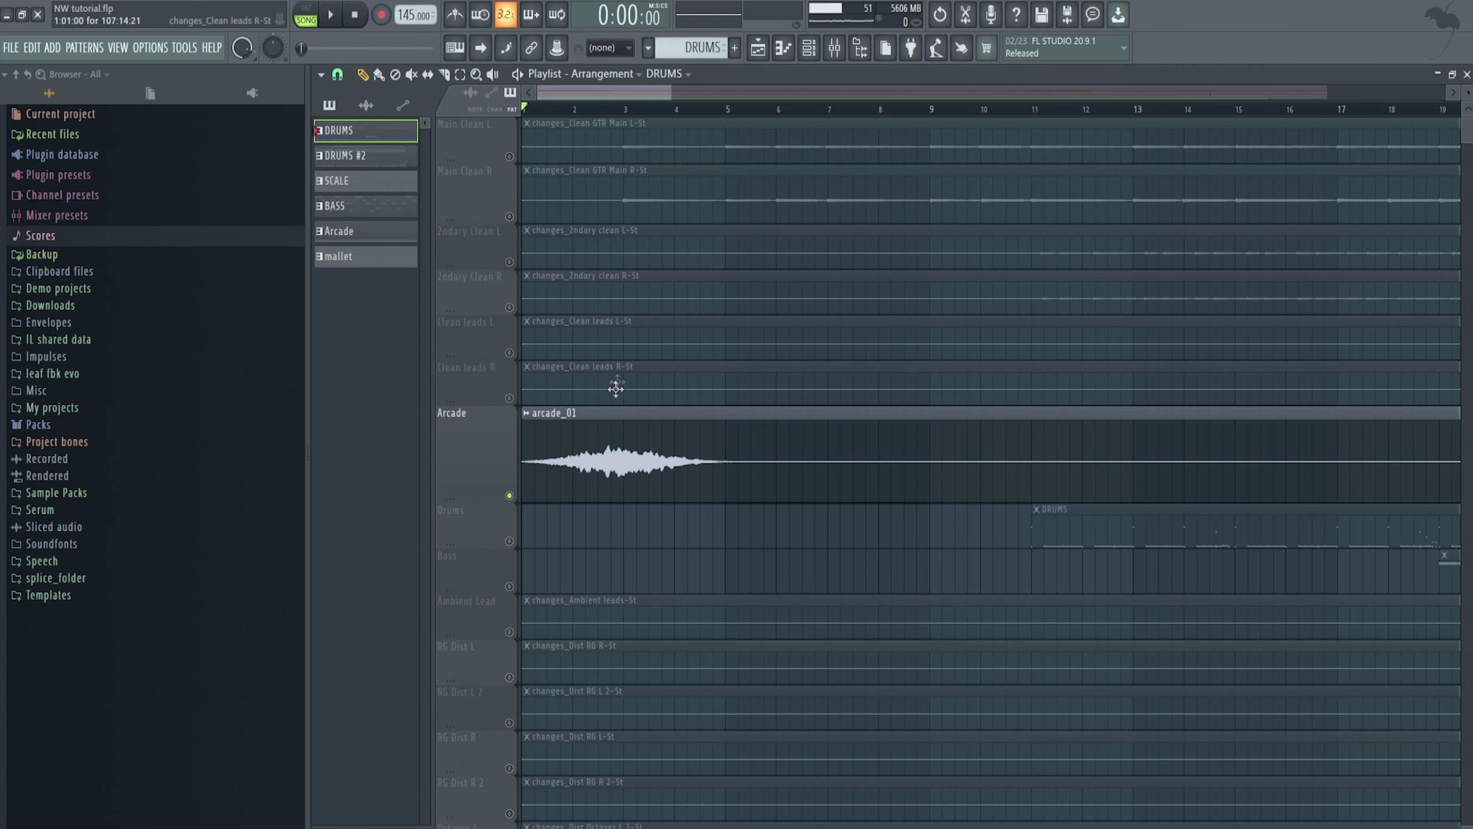
Look over the mixer, return to the playlist and turn off the Arcade solo to reactivate all tracks.
{"action": "scroll", "coordinate": [684, 453], "scroll_direction": "down", "scroll_amount": 1}
{"action": "key", "text": "F9"}
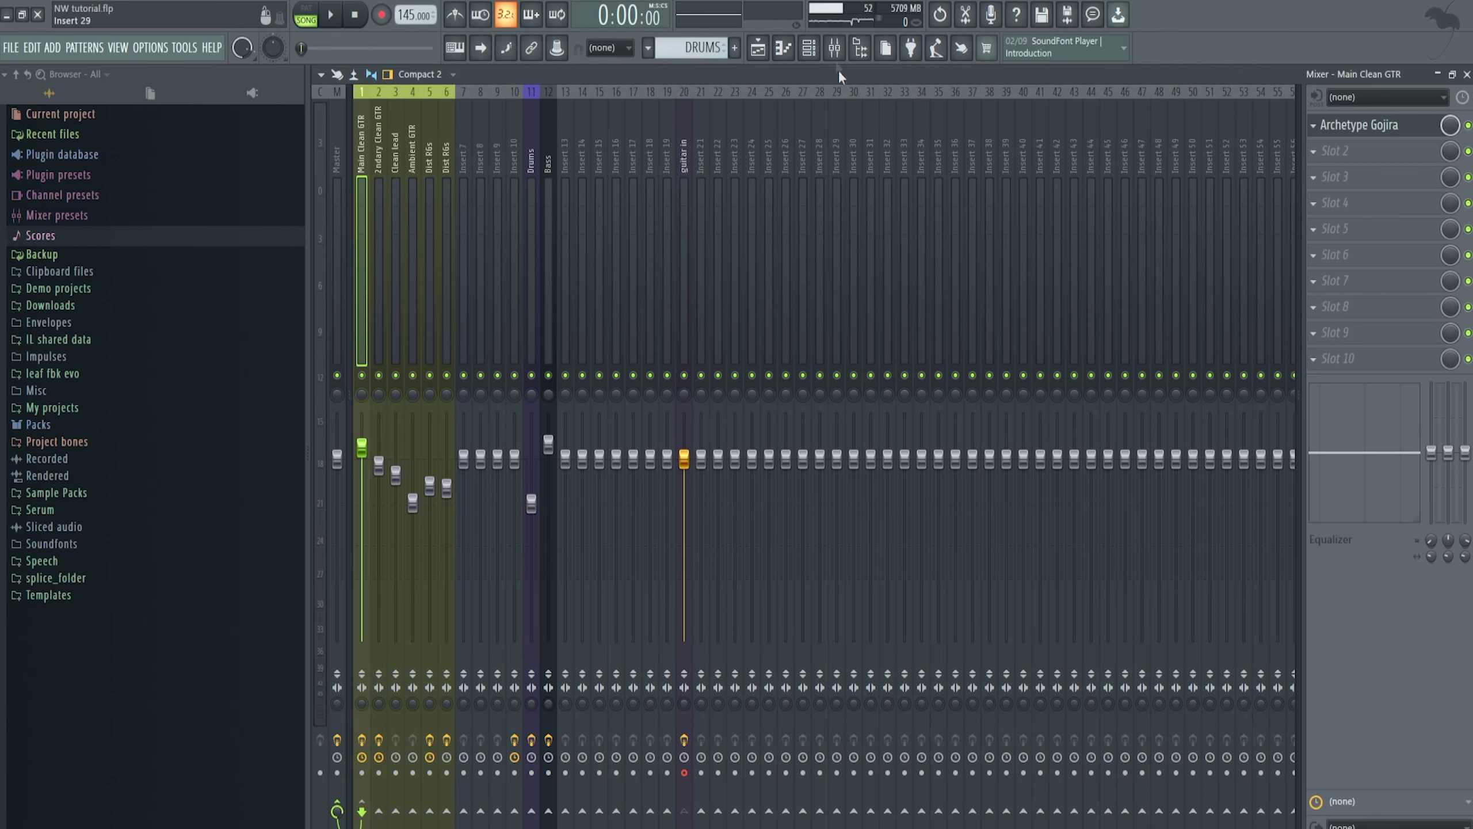
{"action": "left_click", "coordinate": [758, 47]}
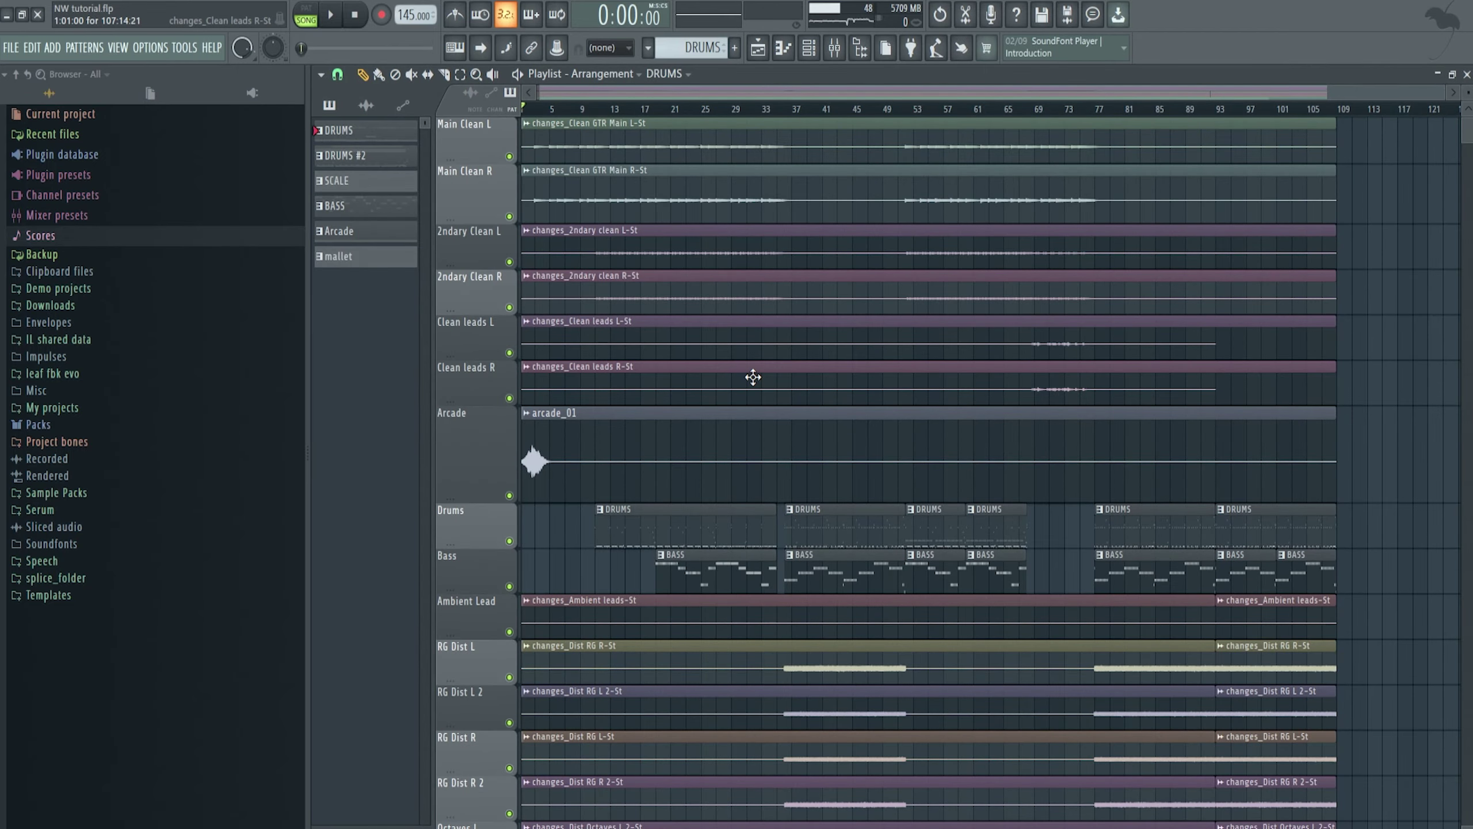
{"action": "scroll", "coordinate": [753, 377], "scroll_direction": "left", "scroll_amount": 1}
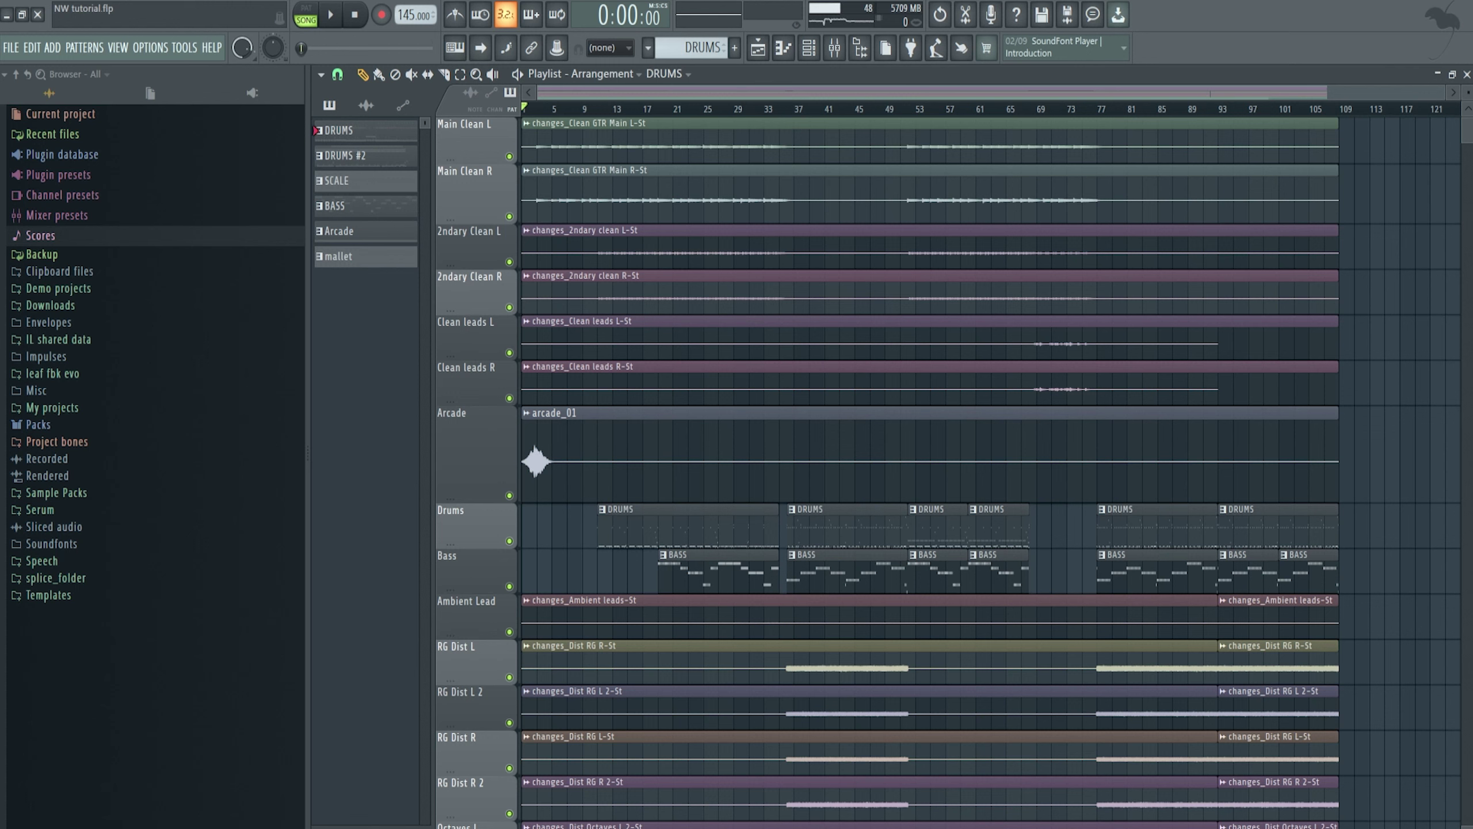